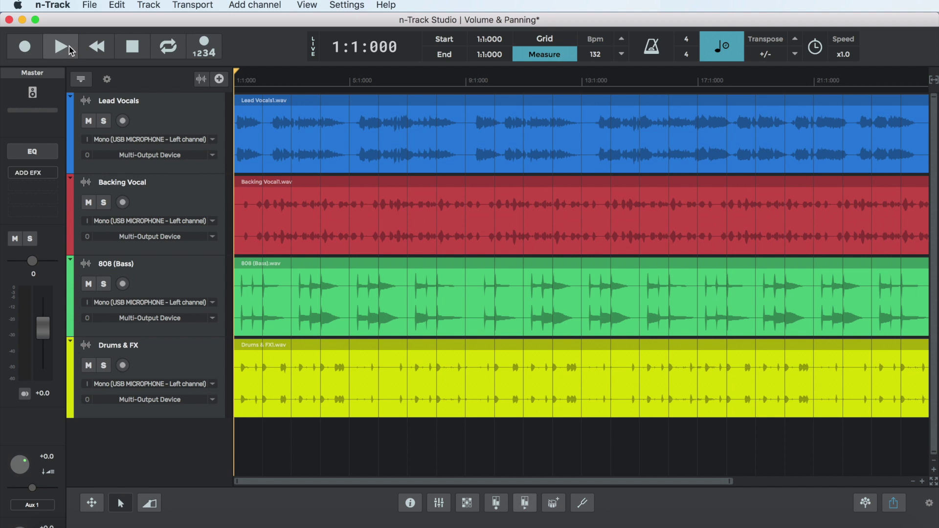
# - Play the song, select Backing Vocal, and briefly solo it during playback
pyautogui.click(66, 47)
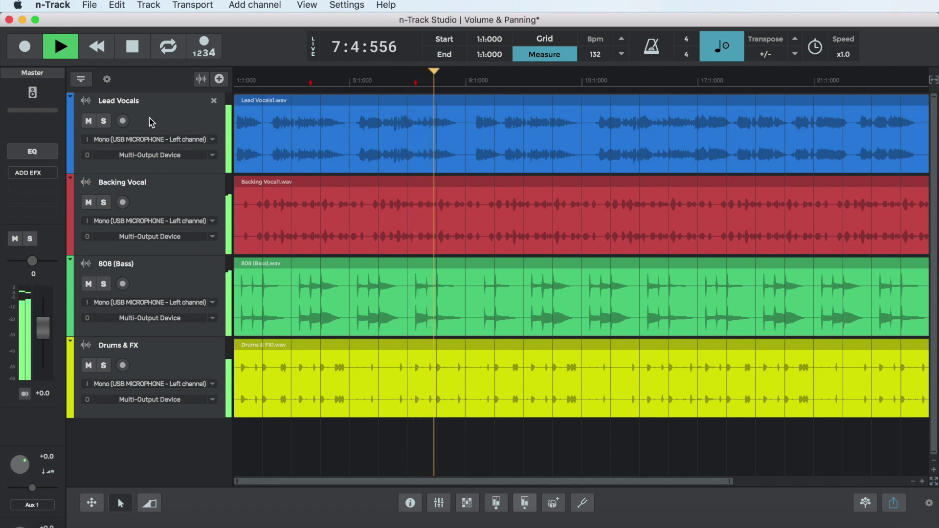
pyautogui.click(133, 46)
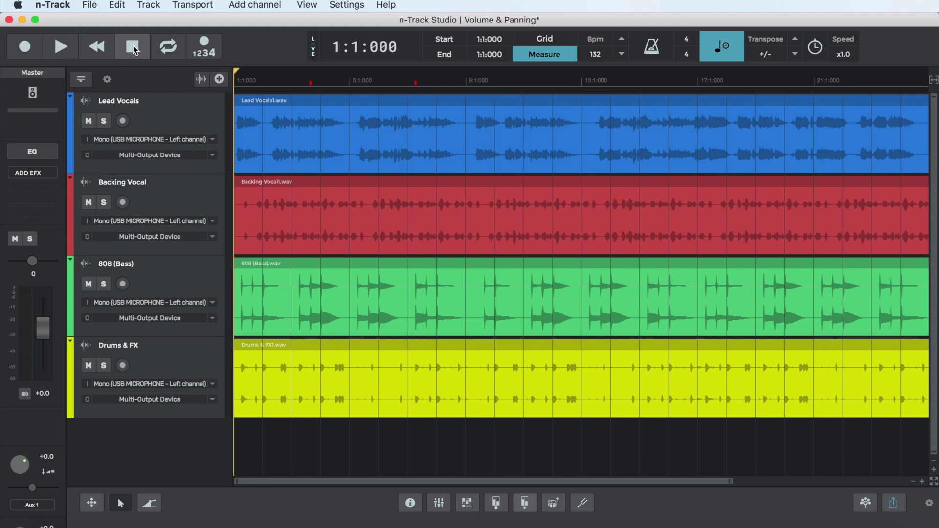
pyautogui.click(276, 208)
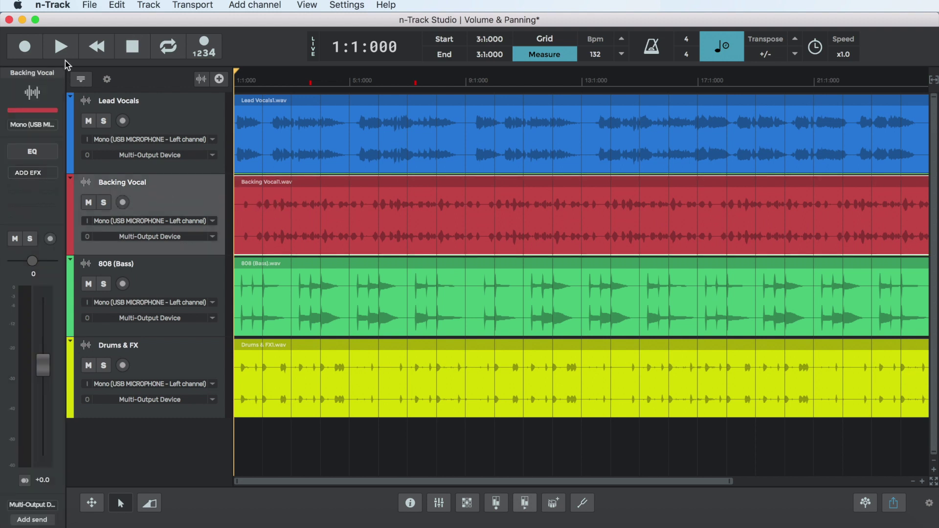
pyautogui.click(61, 46)
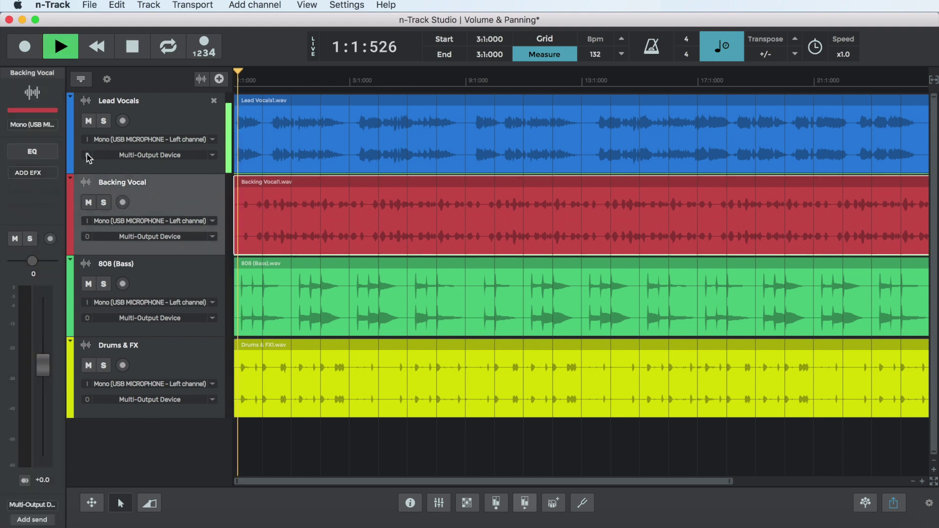
pyautogui.click(103, 203)
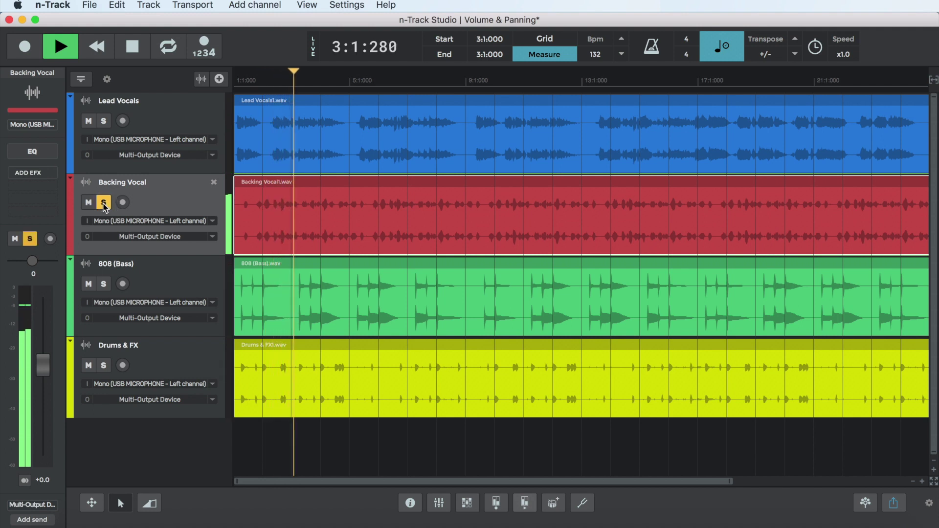
pyautogui.click(103, 202)
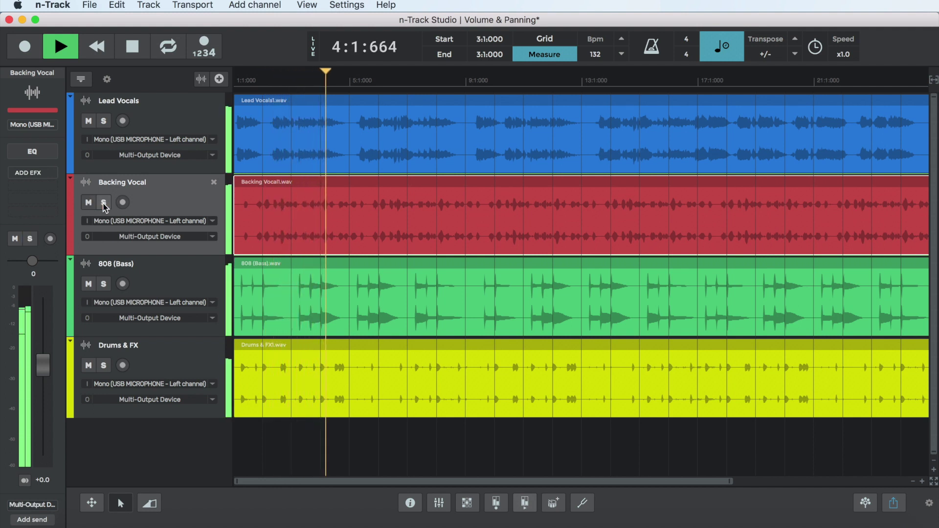
# - Restart the song from bar 1 and solo the Drums & FX track
pyautogui.click(70, 56)
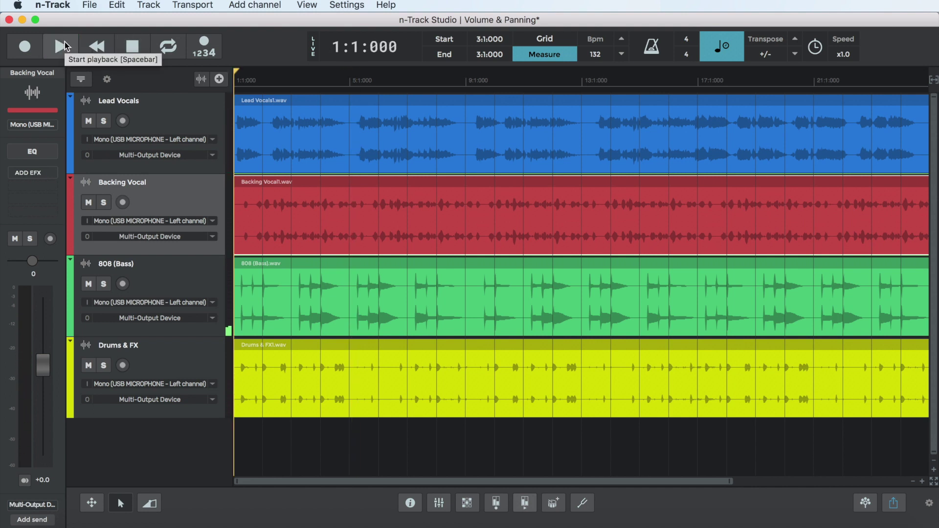
pyautogui.click(65, 46)
pyautogui.moveTo(146, 377)
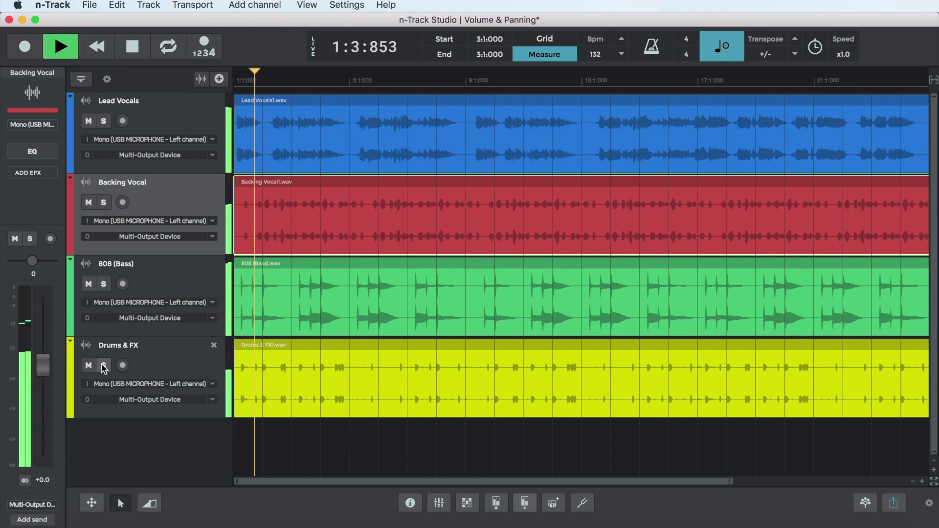
pyautogui.click(103, 366)
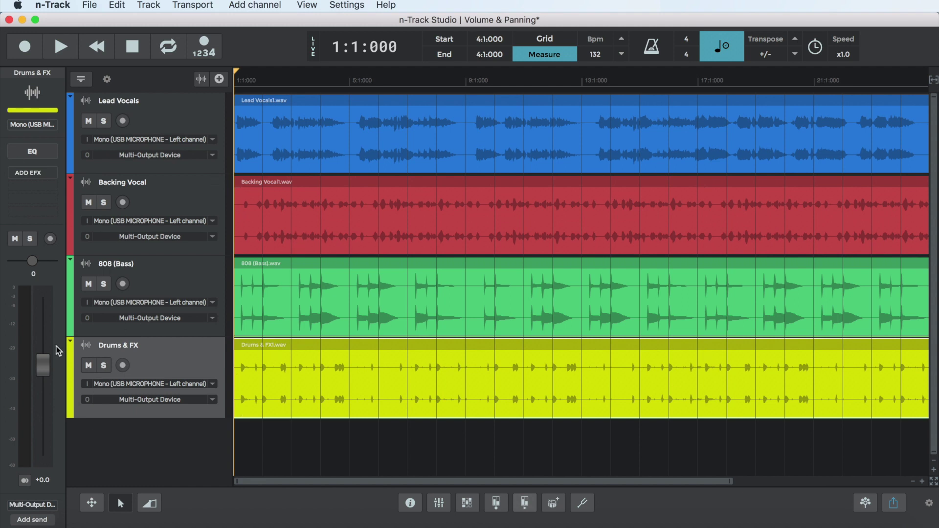
# - Move the Drums & FX fader up and down during playback, then reset it to 0 dB
pyautogui.moveTo(46, 373)
pyautogui.mouseDown()
pyautogui.moveTo(36, 336)
pyautogui.moveTo(53, 416)
pyautogui.moveTo(37, 324)
pyautogui.moveTo(57, 411)
pyautogui.moveTo(51, 429)
pyautogui.moveTo(56, 356)
pyautogui.moveTo(53, 369)
pyautogui.mouseUp()
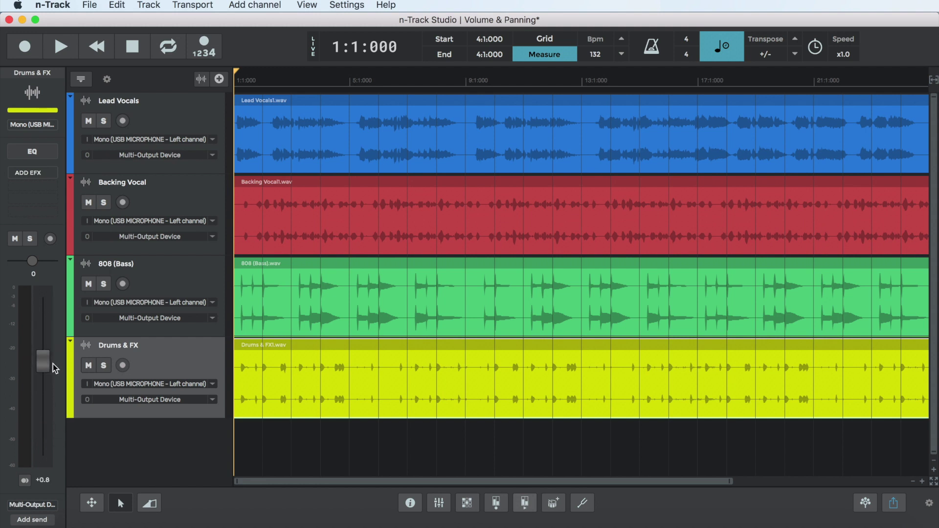
pyautogui.click(103, 367)
pyautogui.press('space')
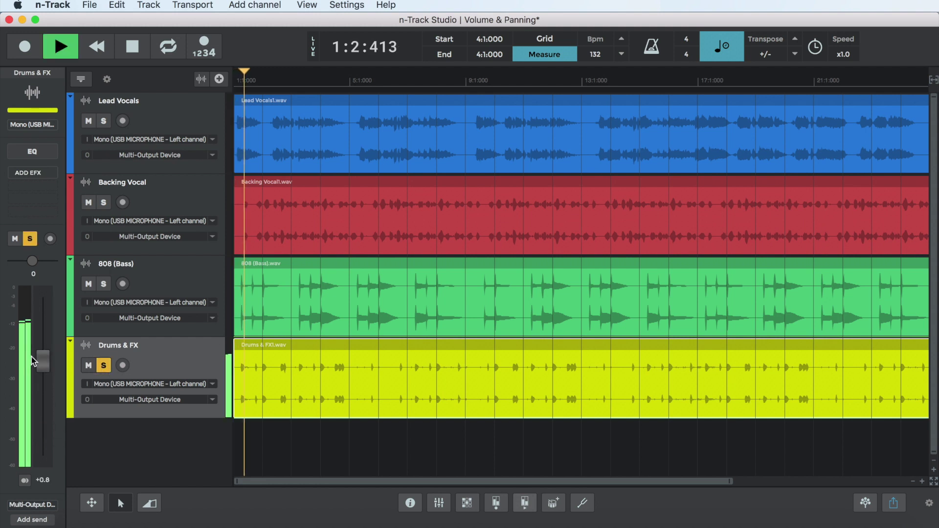
pyautogui.moveTo(43, 361)
pyautogui.mouseDown()
pyautogui.moveTo(37, 302)
pyautogui.moveTo(48, 438)
pyautogui.moveTo(44, 353)
pyautogui.moveTo(51, 358)
pyautogui.moveTo(42, 321)
pyautogui.moveTo(51, 435)
pyautogui.mouseUp()
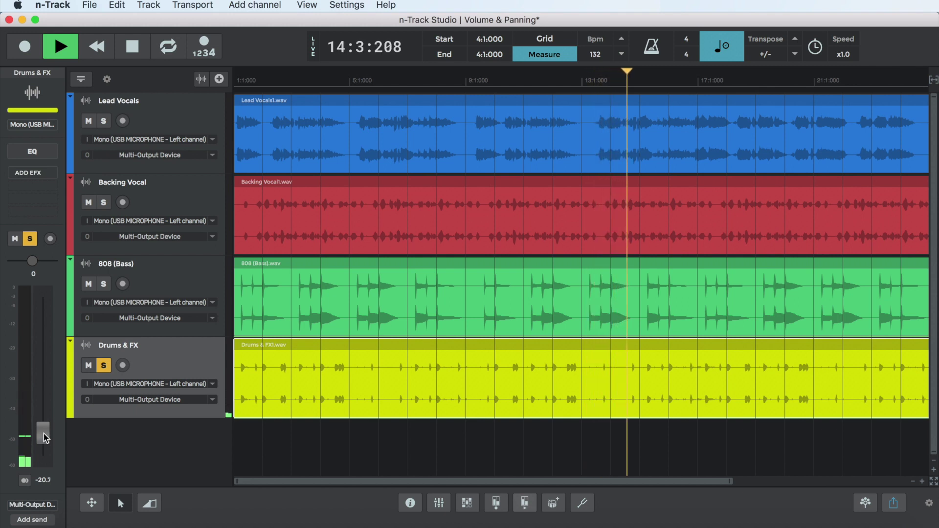
pyautogui.doubleClick(43, 434)
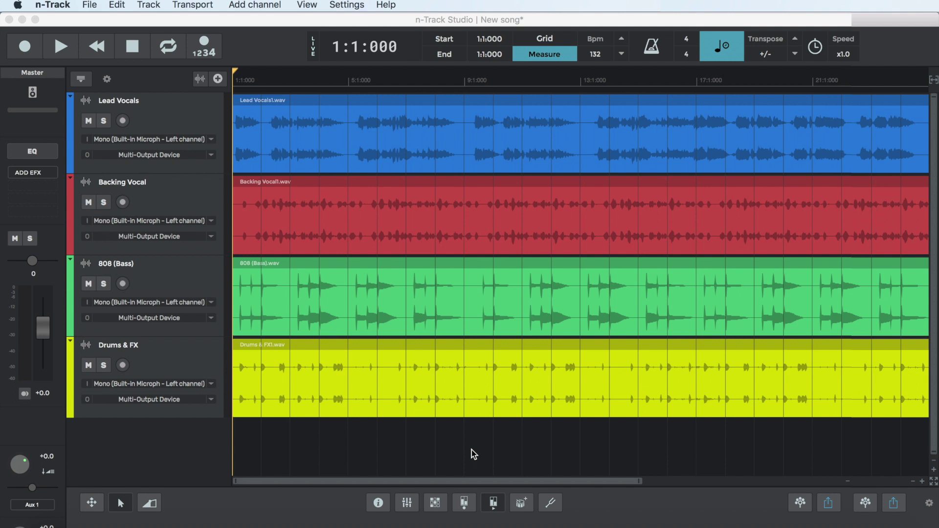
# - Lower the Master fader, reset it to 0 dB, and stop playback at bar 1
pyautogui.moveTo(42, 332)
pyautogui.mouseDown()
pyautogui.moveTo(48, 367)
pyautogui.moveTo(44, 314)
pyautogui.mouseUp()
pyautogui.doubleClick(44, 314)
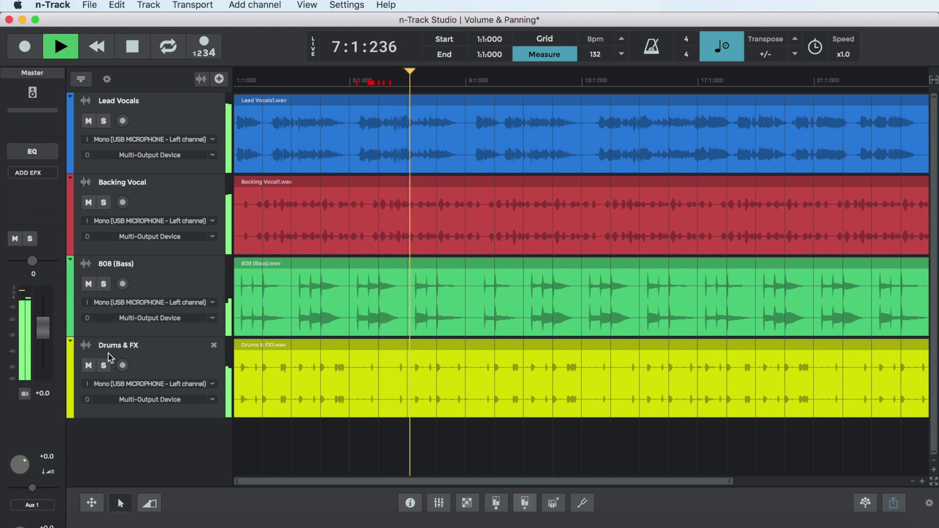
pyautogui.press('space')
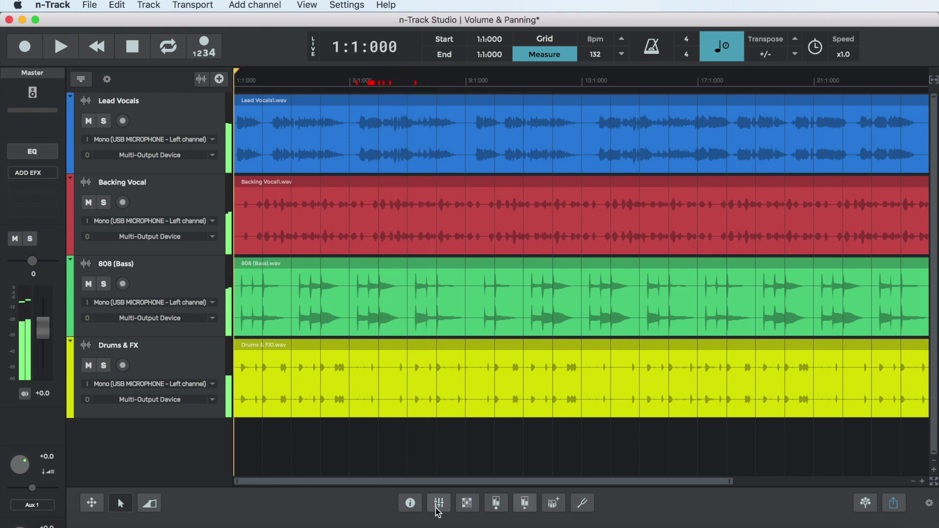
# - In the track mixer, nudge the 808 (Bass) fader during playback and return it to 0 dB
pyautogui.click(439, 502)
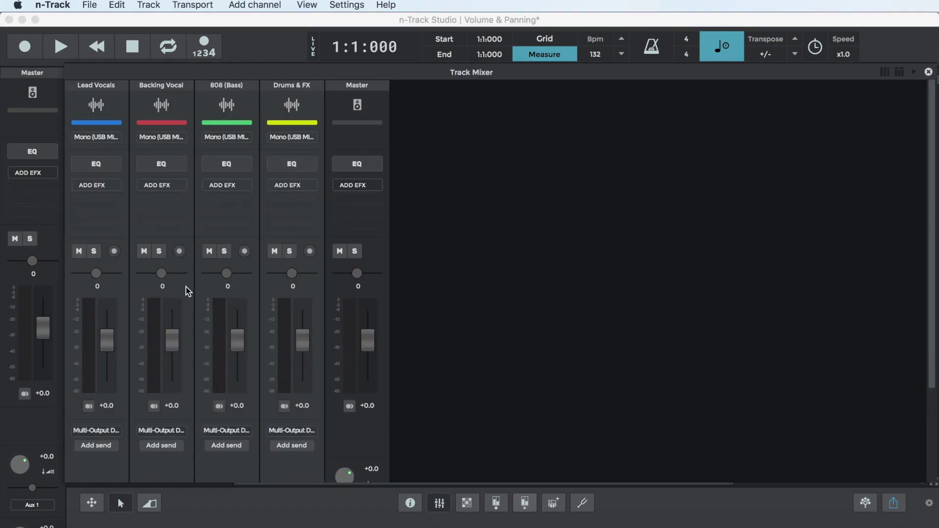
pyautogui.press('space')
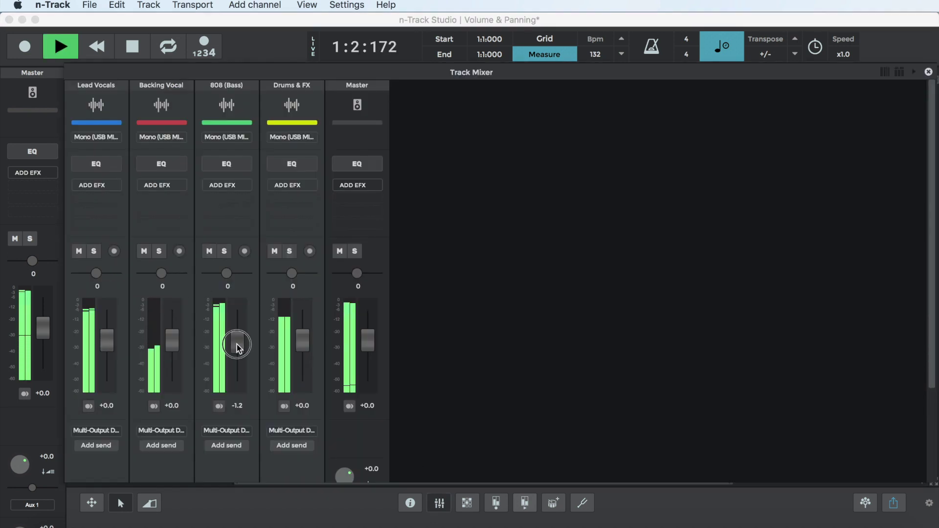
pyautogui.moveTo(237, 344); pyautogui.dragTo(237, 334)
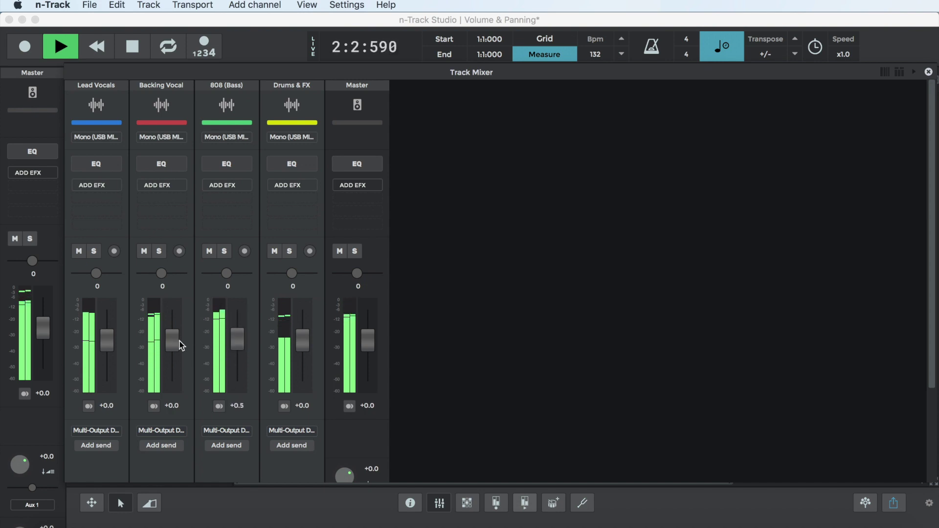
pyautogui.moveTo(173, 340)
pyautogui.mouseDown()
pyautogui.moveTo(174, 349)
pyautogui.moveTo(173, 332)
pyautogui.mouseUp()
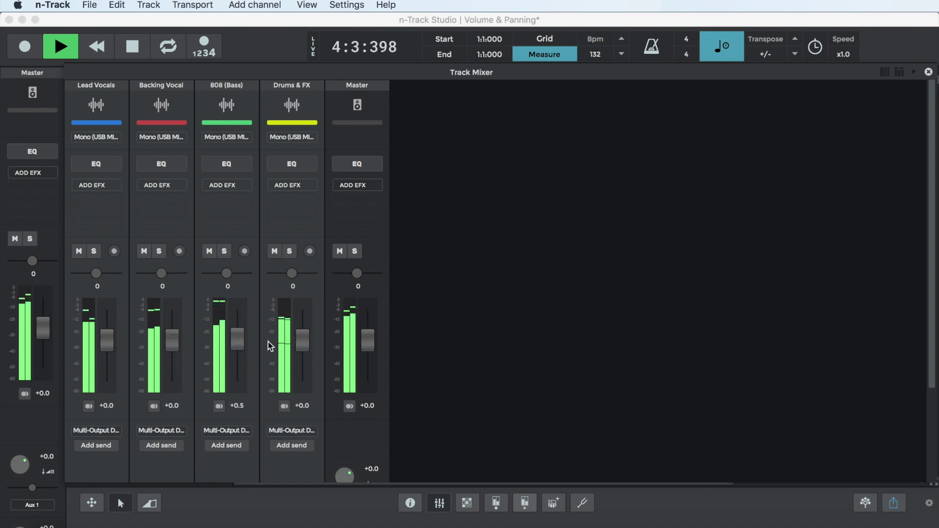
pyautogui.moveTo(237, 339); pyautogui.dragTo(236, 340)
pyautogui.press('space')
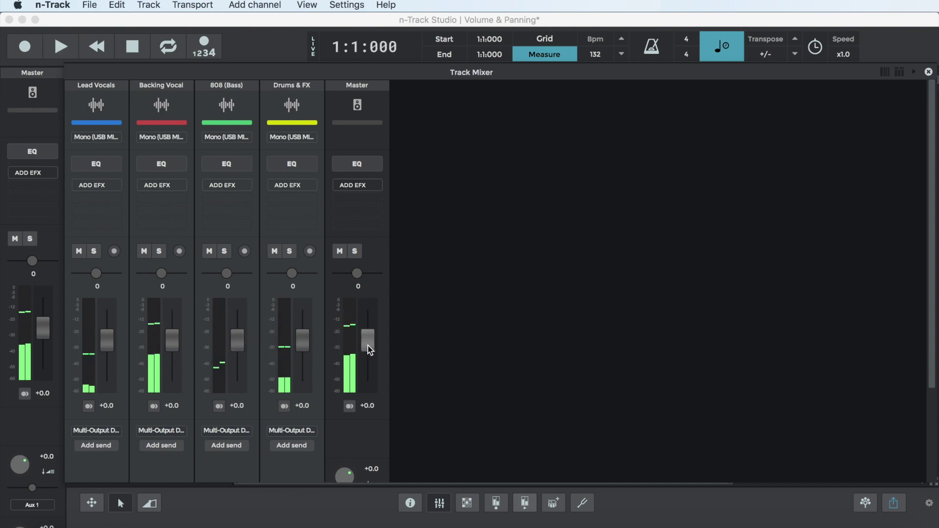
# - Replay the song while moving the Master fader, then reset it to 0 dB
pyautogui.press('space')
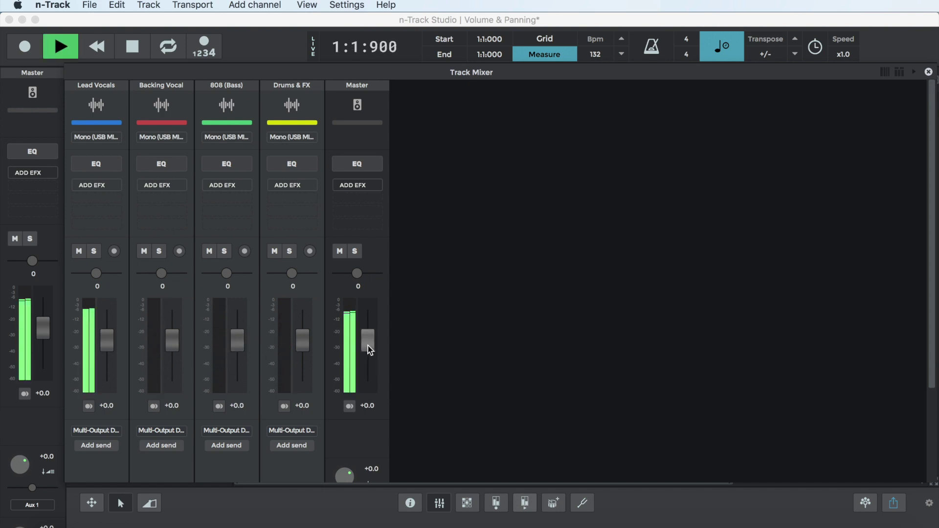
pyautogui.moveTo(368, 346)
pyautogui.mouseDown()
pyautogui.moveTo(368, 363)
pyautogui.moveTo(369, 330)
pyautogui.mouseUp()
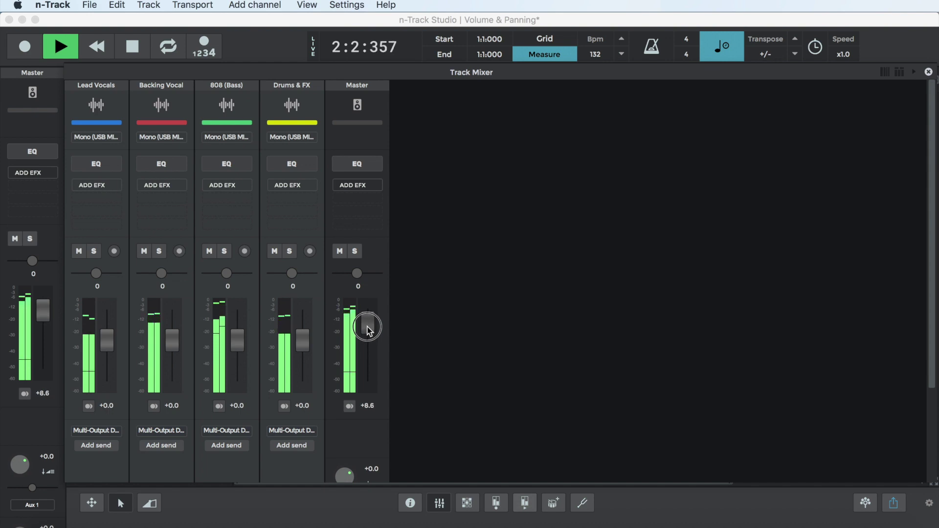
pyautogui.doubleClick(368, 331)
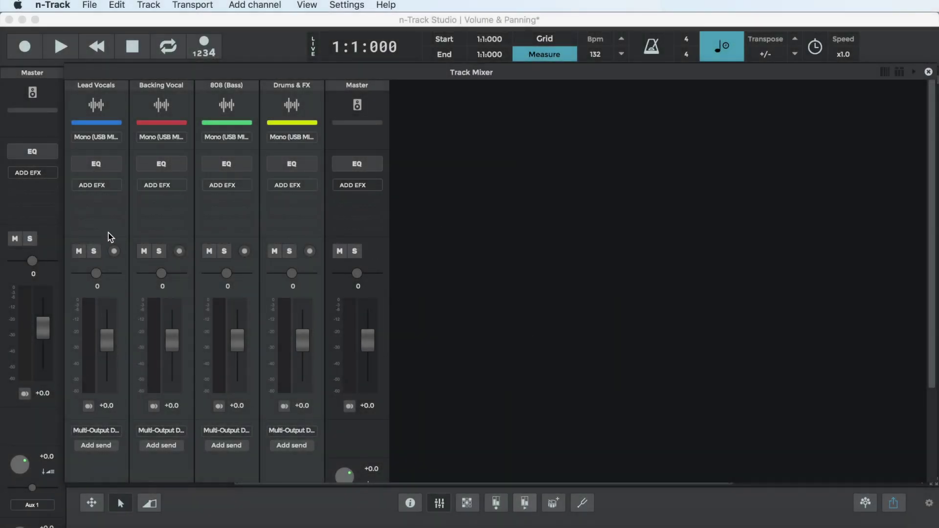
pyautogui.press('space')
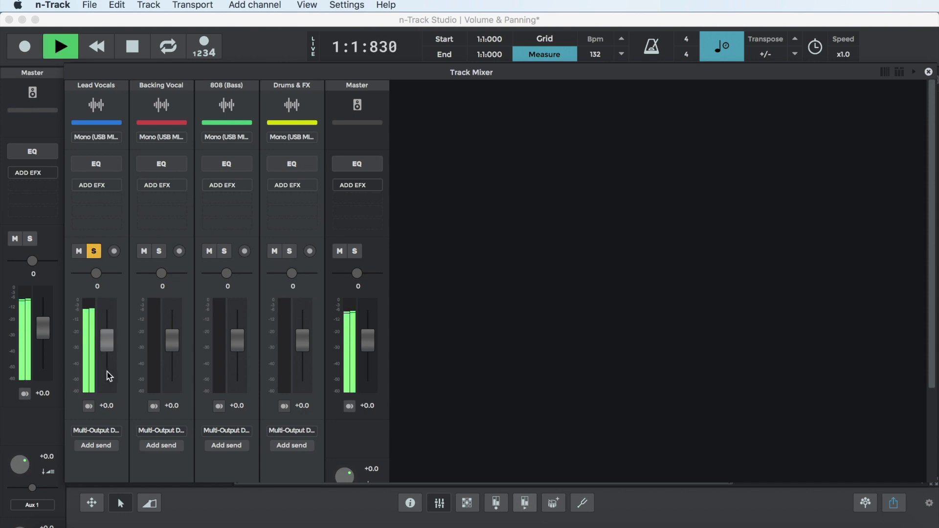
pyautogui.doubleClick(106, 407)
pyautogui.write('-90')
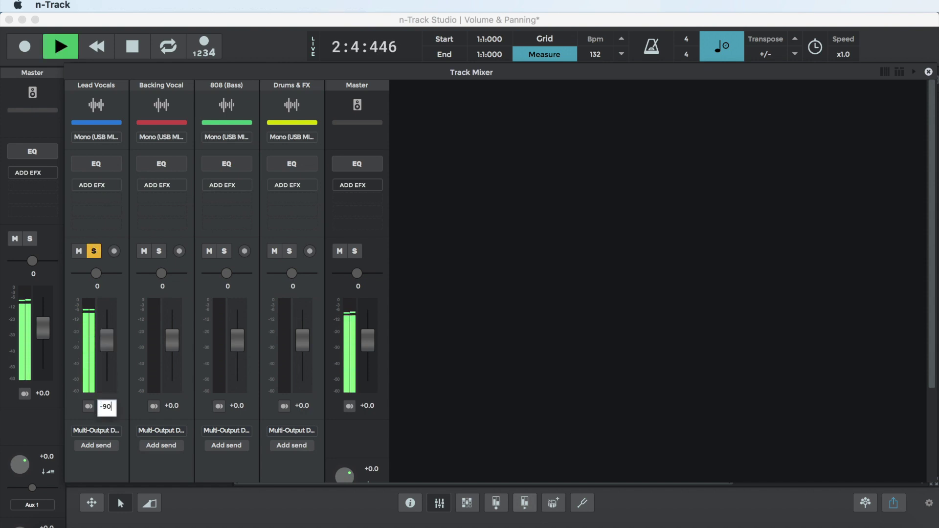
pyautogui.press('Return')
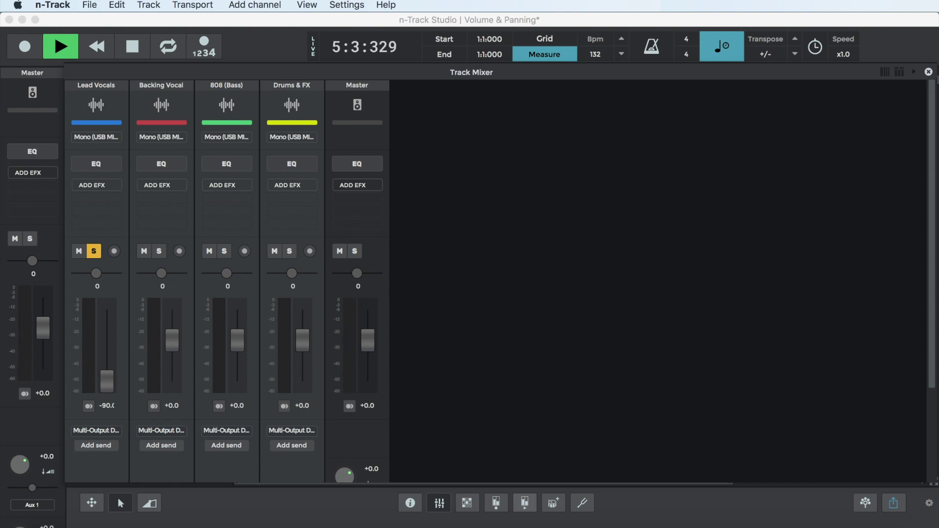
pyautogui.doubleClick(105, 408)
pyautogui.write('-6')
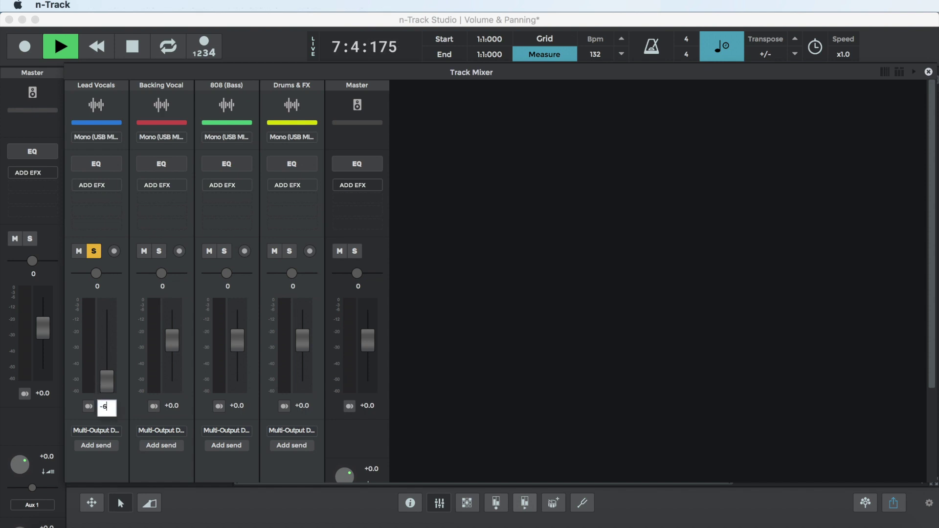
pyautogui.write('0')
pyautogui.press('Return')
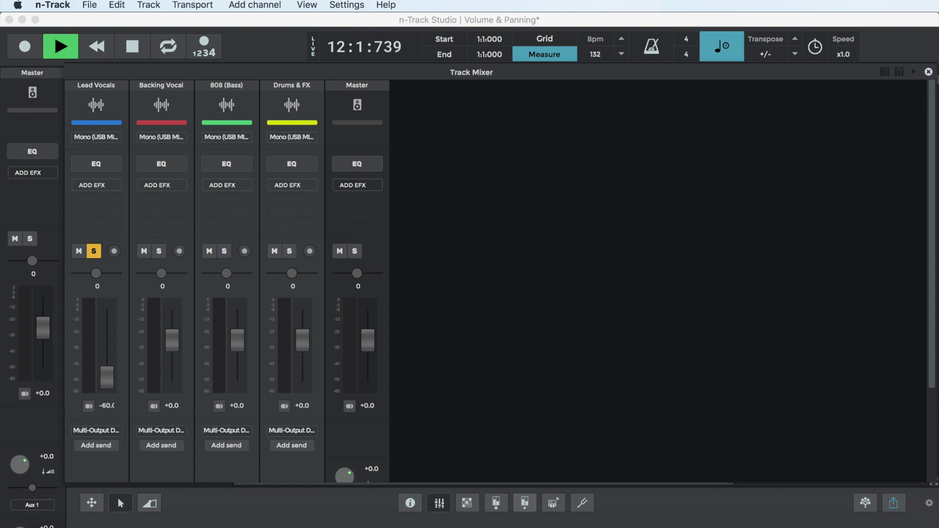
pyautogui.doubleClick(103, 405)
pyautogui.write('6')
pyautogui.press('Return')
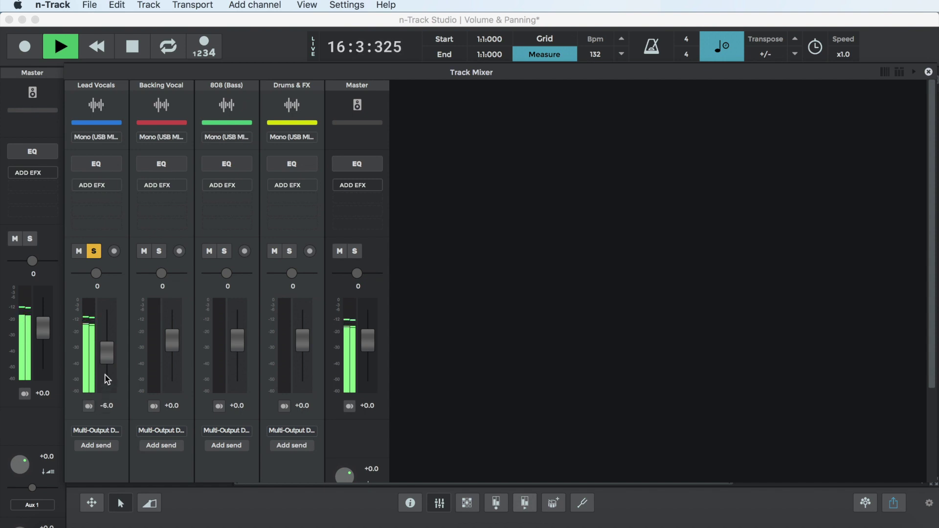
pyautogui.doubleClick(107, 357)
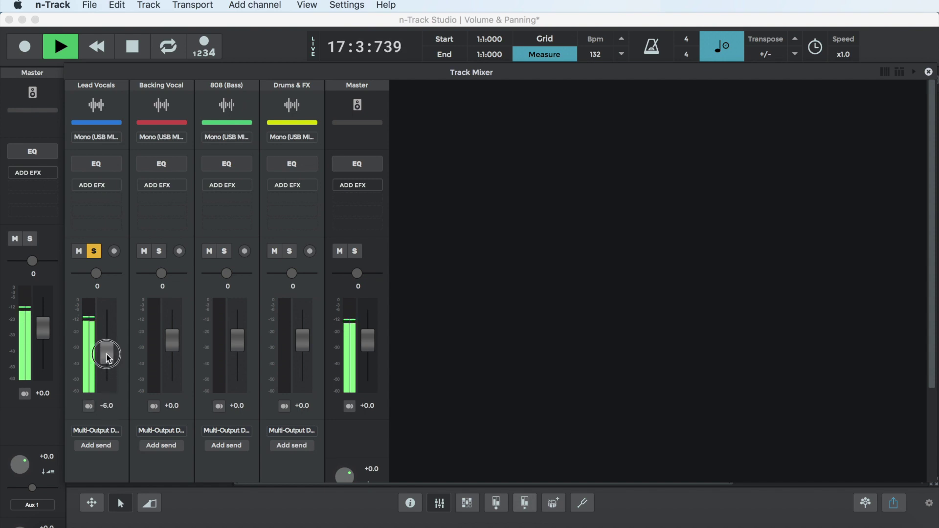
pyautogui.press('space')
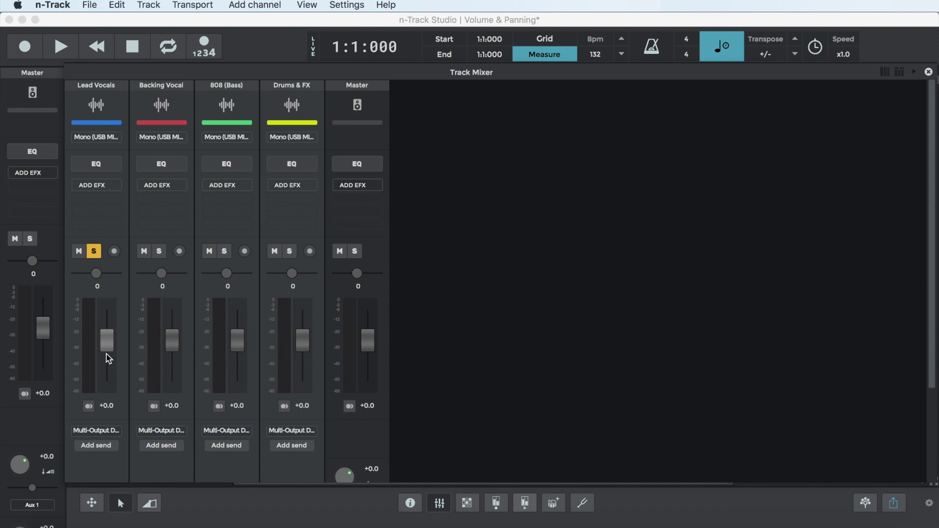
# - Play the song, then hide the Track Mixer to show the four-track arrangement
pyautogui.press('space')
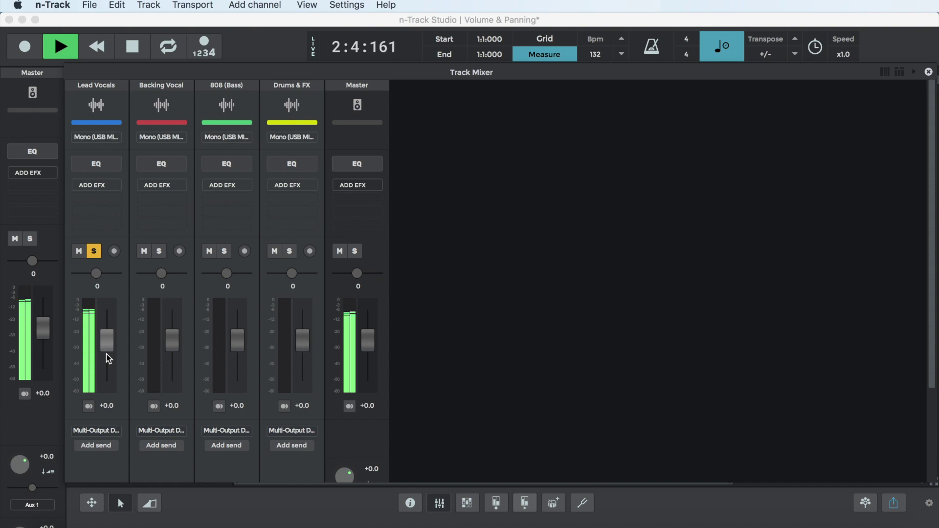
pyautogui.click(439, 503)
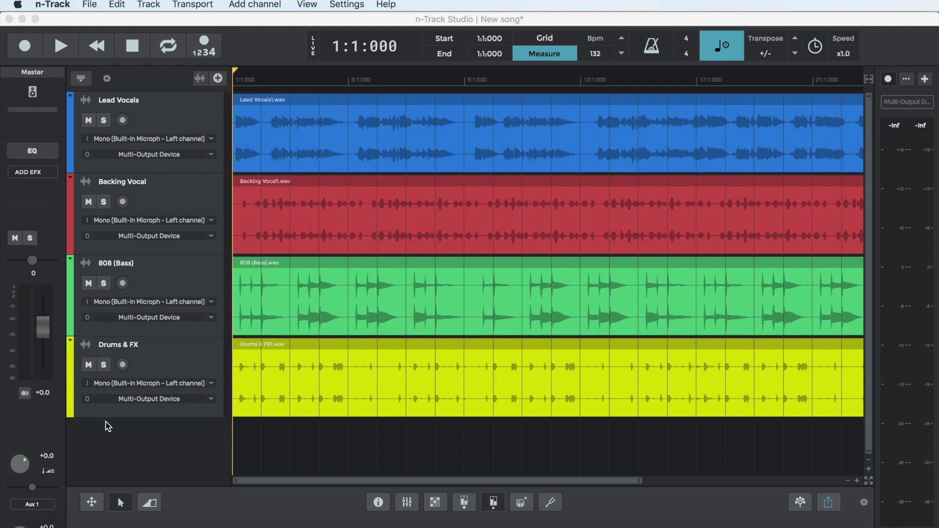
# - Enter +30 dB in the Master volume readout and start playback
pyautogui.doubleClick(43, 393)
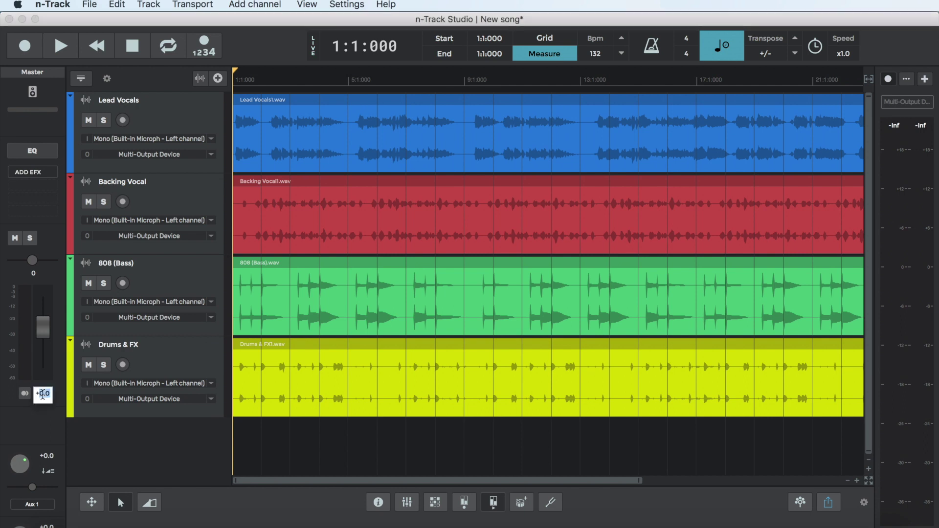
pyautogui.write('+3')
pyautogui.press('Return')
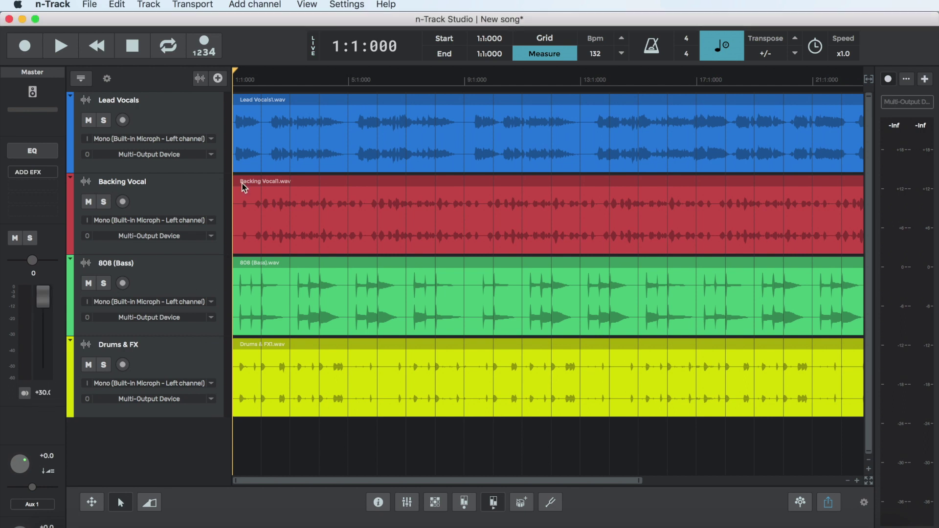
pyautogui.click(51, 50)
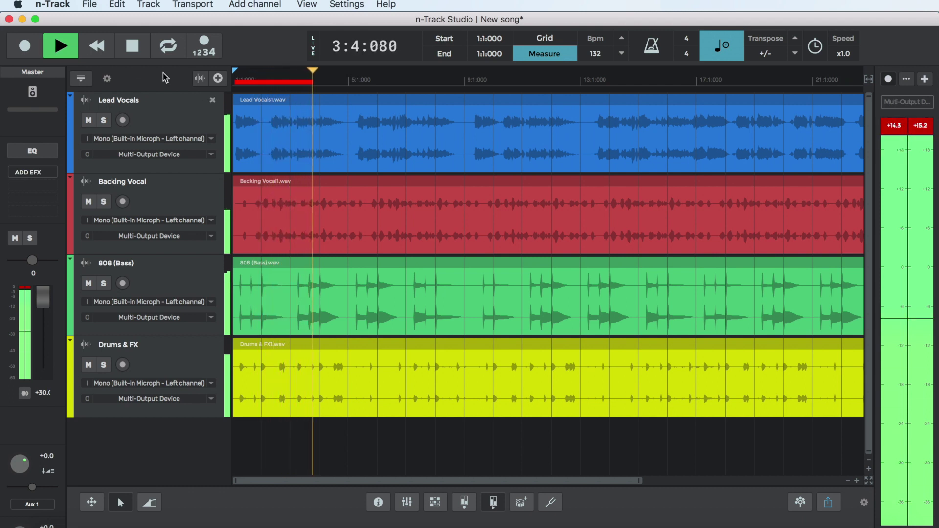
# - Stop playback at bar 1 and bring up the master meter's options menu
pyautogui.click(134, 52)
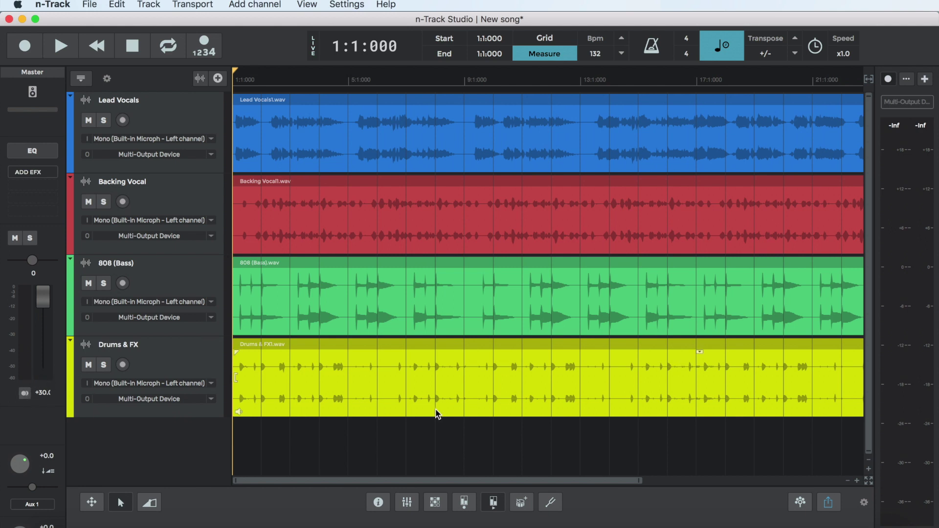
pyautogui.rightClick(901, 244)
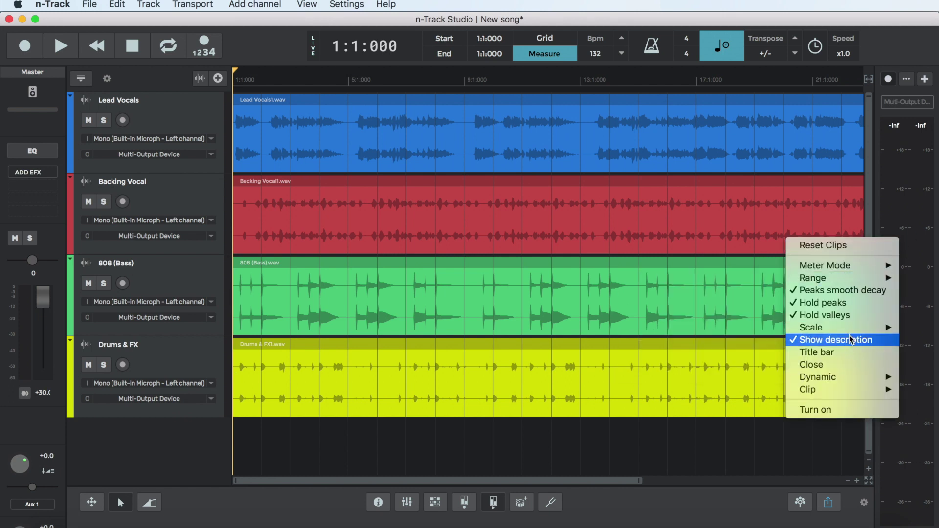
pyautogui.moveTo(807, 388)
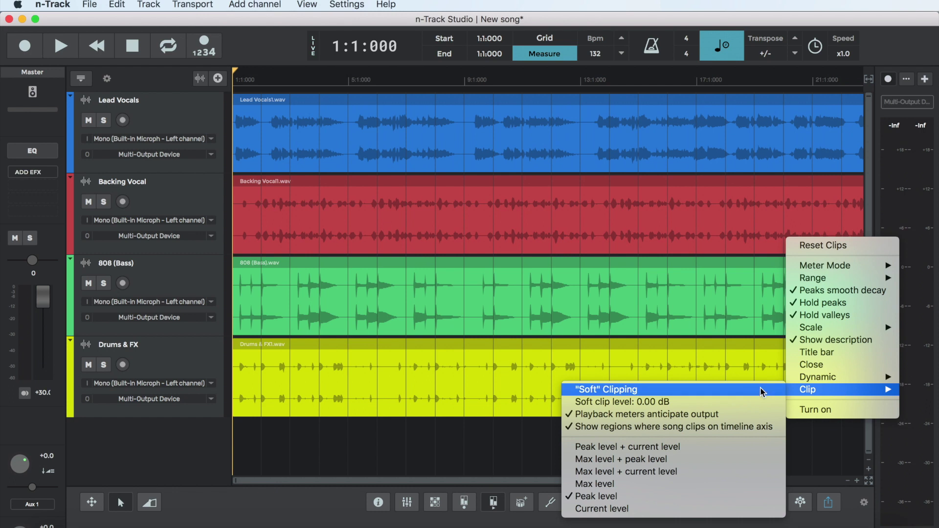
# - Enable "Soft" Clipping on the master meter, toggle the meter panel, and resume playback
pyautogui.click(578, 391)
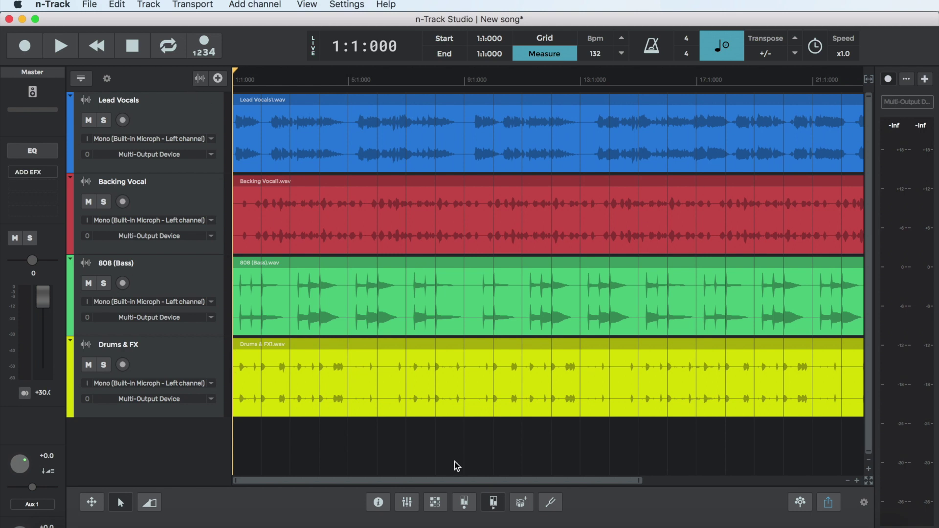
pyautogui.click(493, 502)
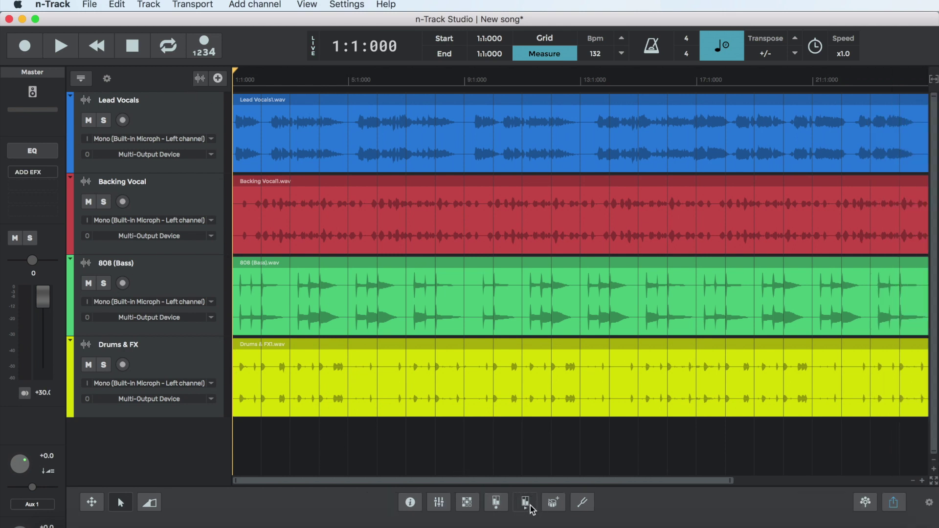
pyautogui.click(494, 502)
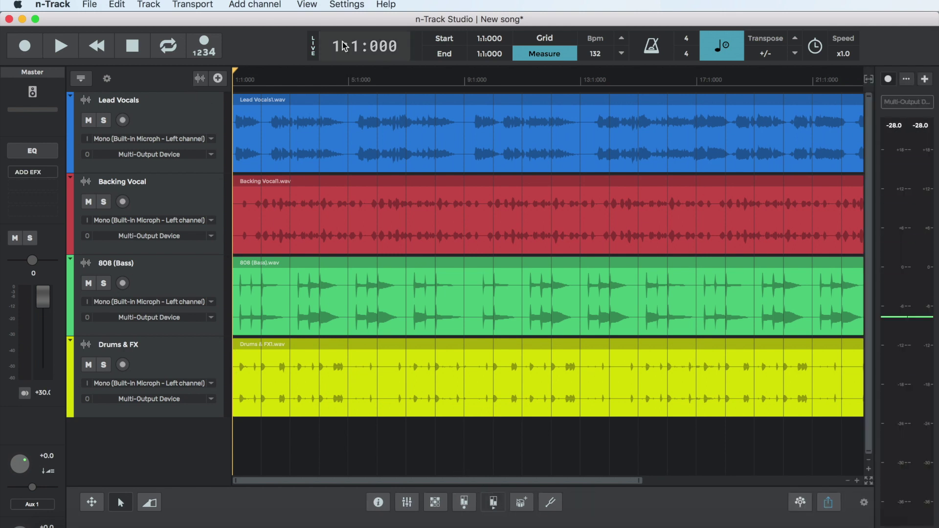
pyautogui.click(307, 4)
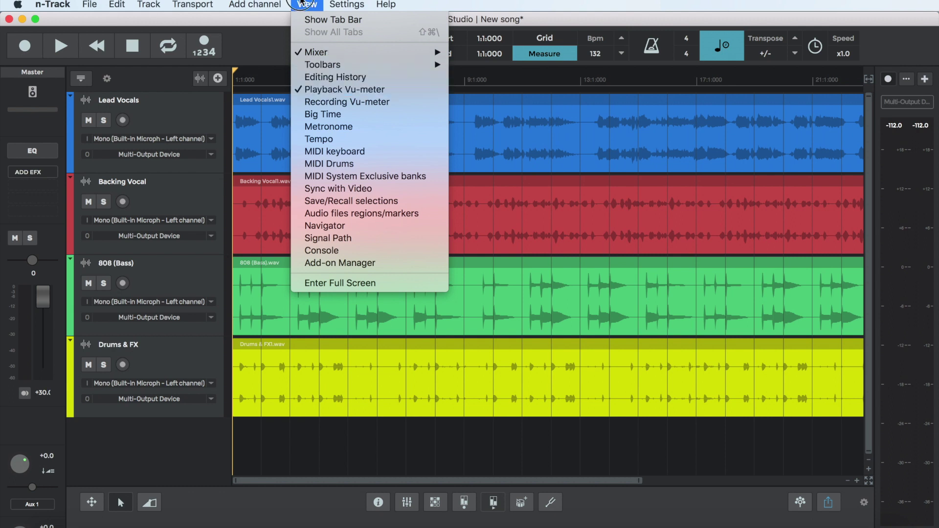
pyautogui.click(307, 5)
pyautogui.click(62, 47)
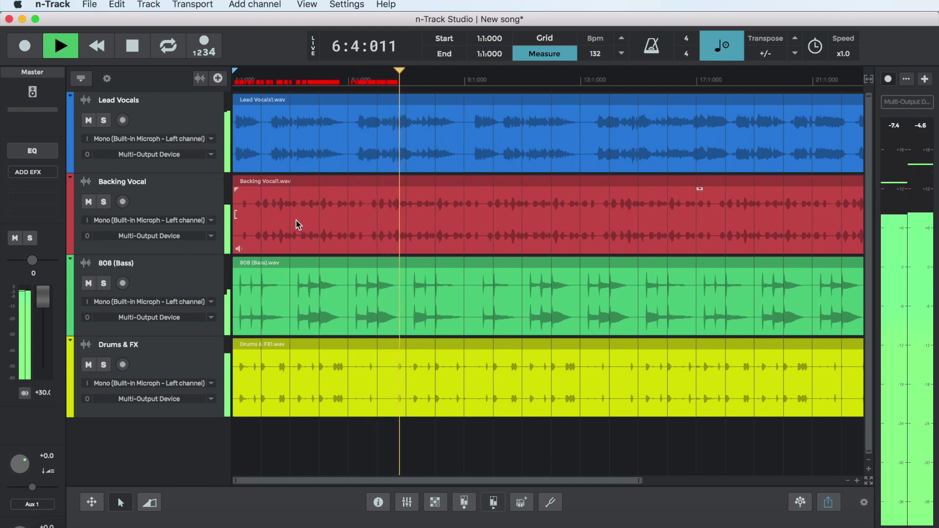
# - Stop the song back at bar 1 and show the Track Mixer from the bottom toolbar
pyautogui.click(136, 47)
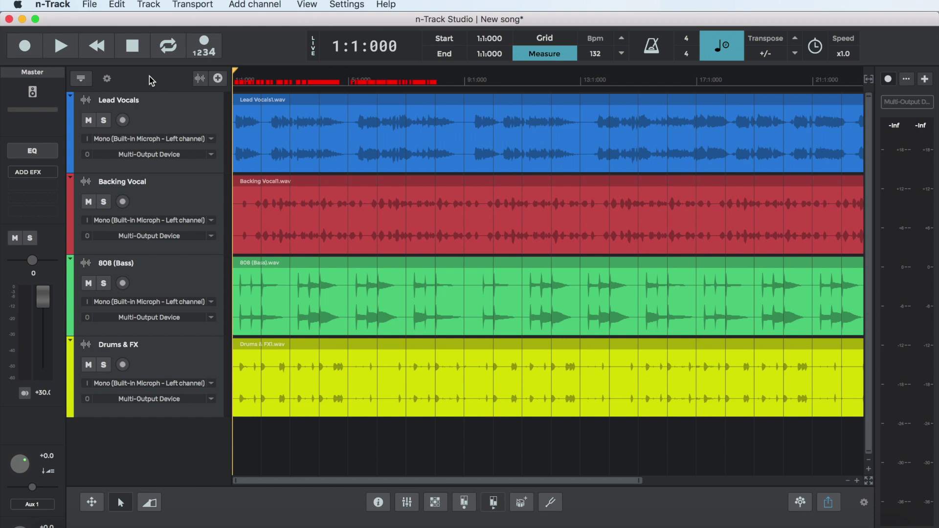
pyautogui.click(407, 502)
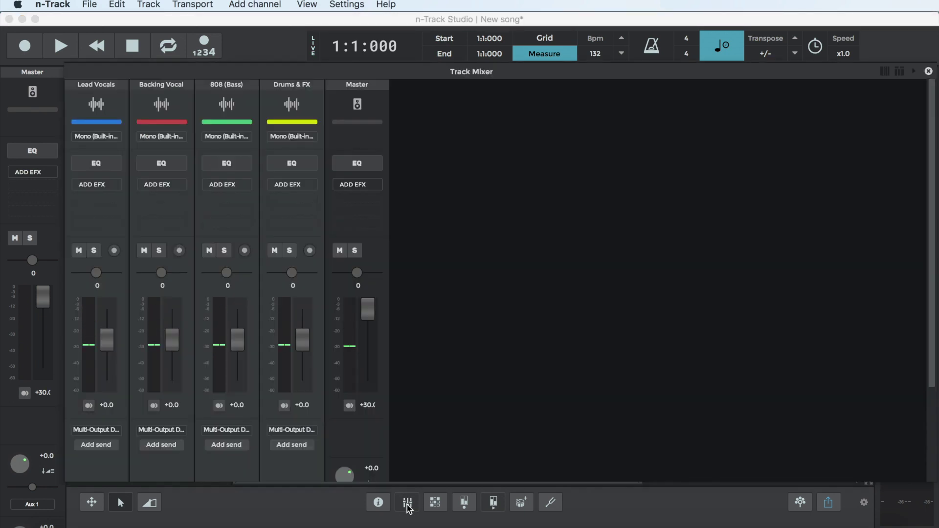
# - Reset Master to 0 dB, set all four track gains to -6 dB, and play to listen
pyautogui.doubleClick(367, 405)
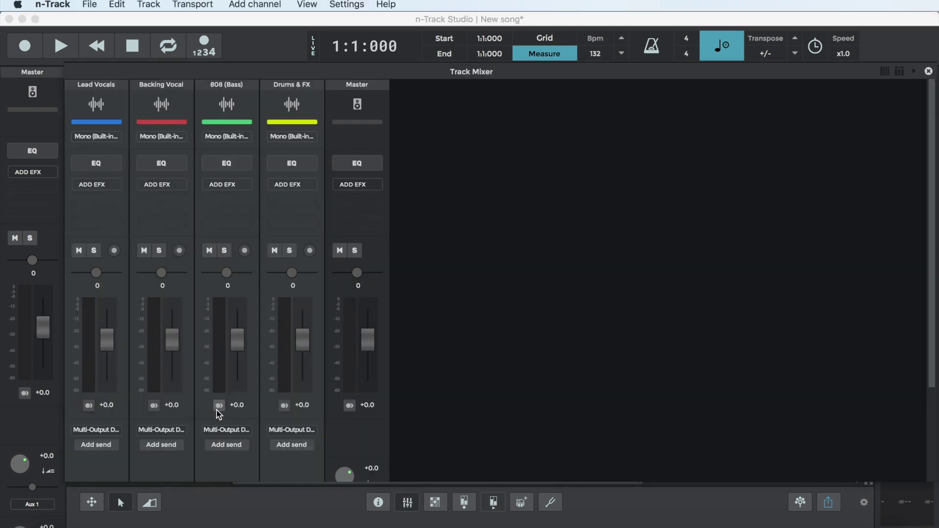
pyautogui.doubleClick(100, 406)
pyautogui.write('-6')
pyautogui.press('Return')
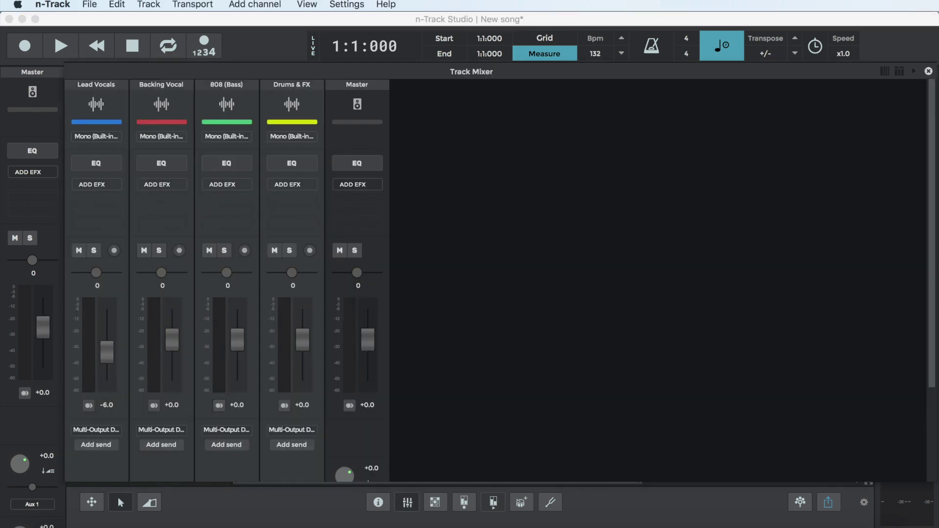
pyautogui.doubleClick(170, 404)
pyautogui.write('-6')
pyautogui.press('Return')
pyautogui.doubleClick(236, 406)
pyautogui.write('-6')
pyautogui.press('Return')
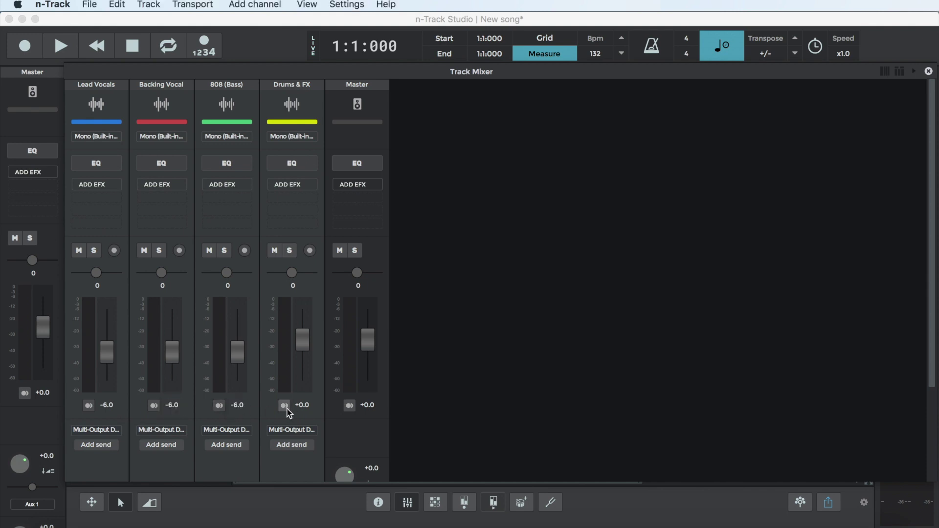
pyautogui.doubleClick(301, 405)
pyautogui.write('-6')
pyautogui.press('Return')
pyautogui.click(59, 47)
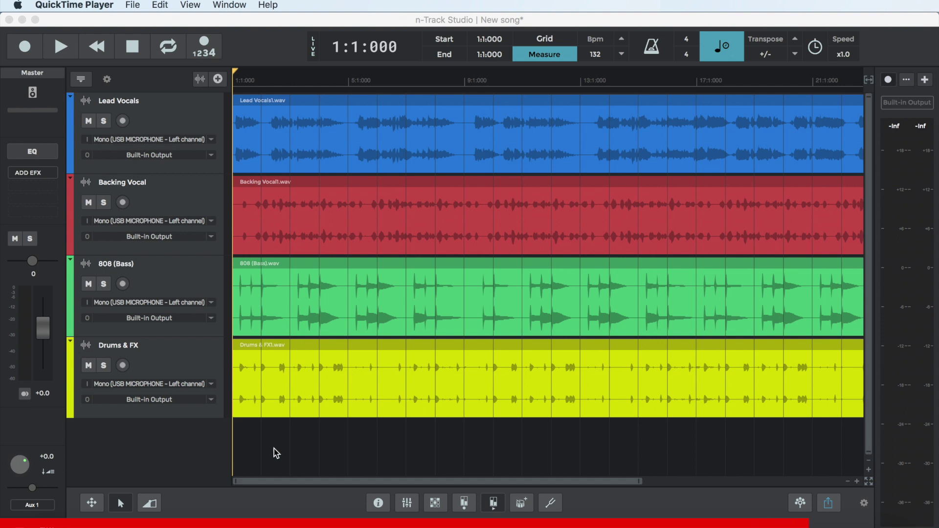
# - Return to n-Track Studio and start playing the Volume & Panning song
pyautogui.click(274, 453)
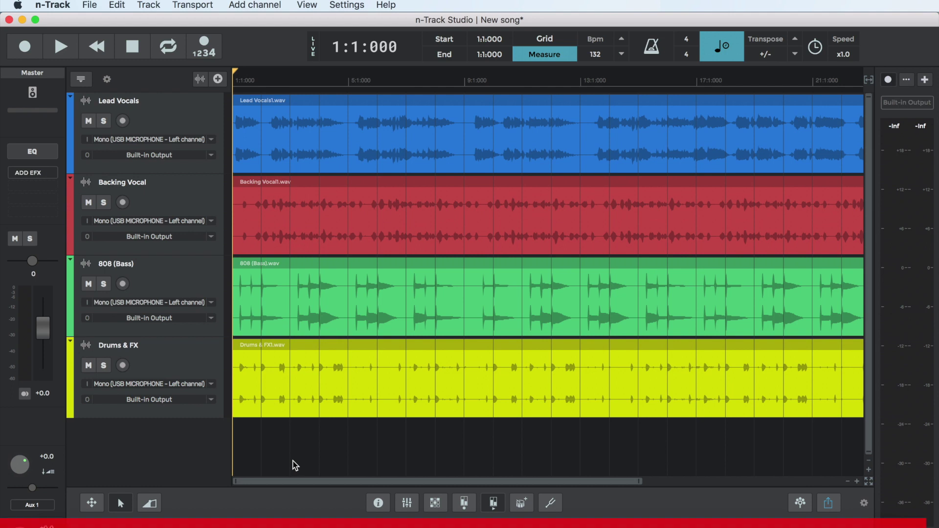
pyautogui.press('space')
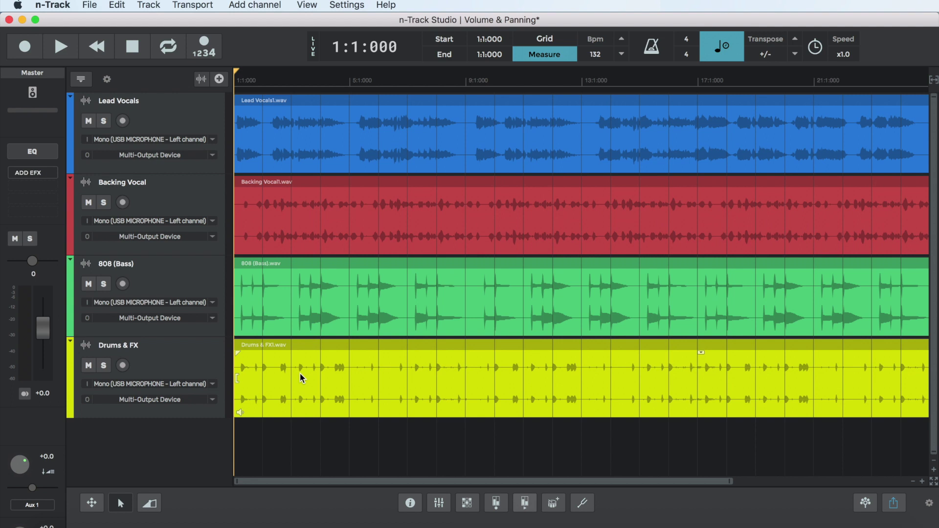
# - Solo and select Backing Vocal, drop its fader to the bottom, and start playback
pyautogui.click(104, 202)
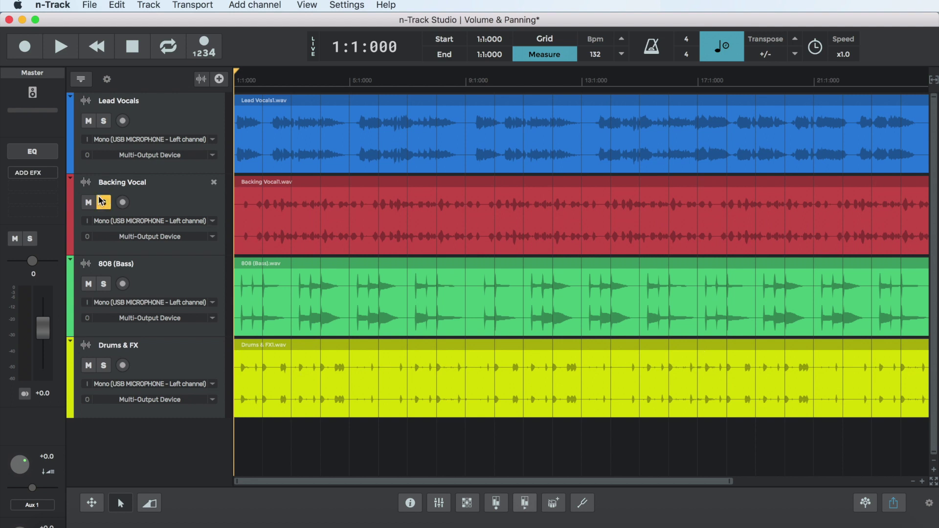
pyautogui.click(246, 202)
pyautogui.moveTo(35, 329); pyautogui.dragTo(44, 491)
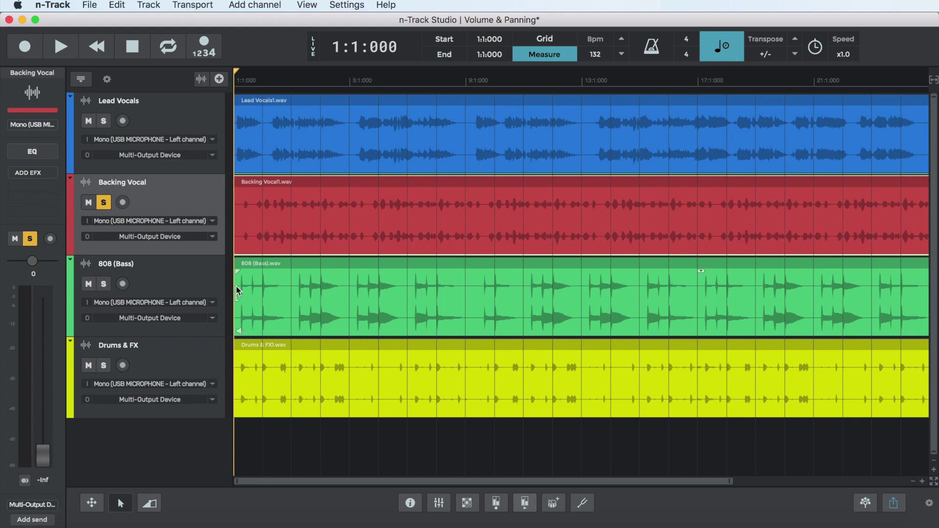
pyautogui.press('space')
# - Unsolo Backing Vocal, bring its fader up to -14 dB, and restart playback
pyautogui.click(103, 203)
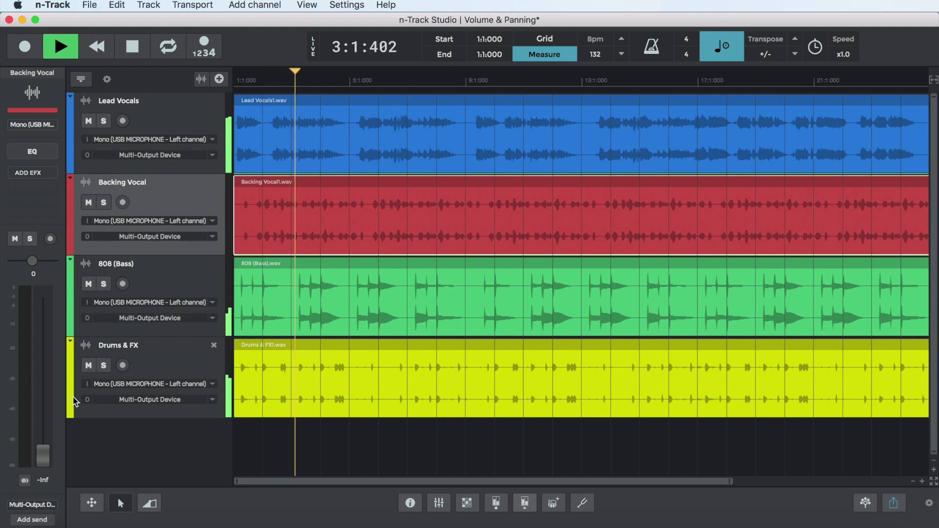
pyautogui.moveTo(43, 455); pyautogui.dragTo(44, 432)
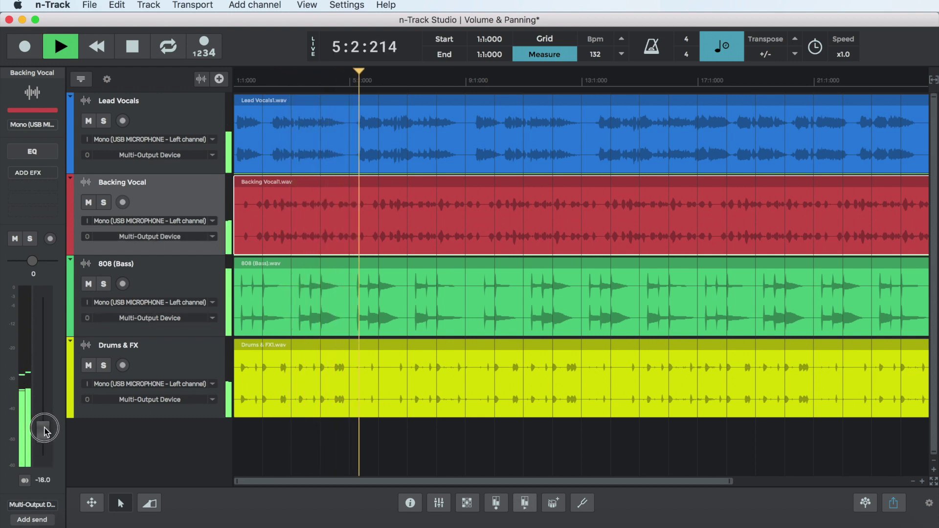
pyautogui.moveTo(45, 431); pyautogui.dragTo(44, 406)
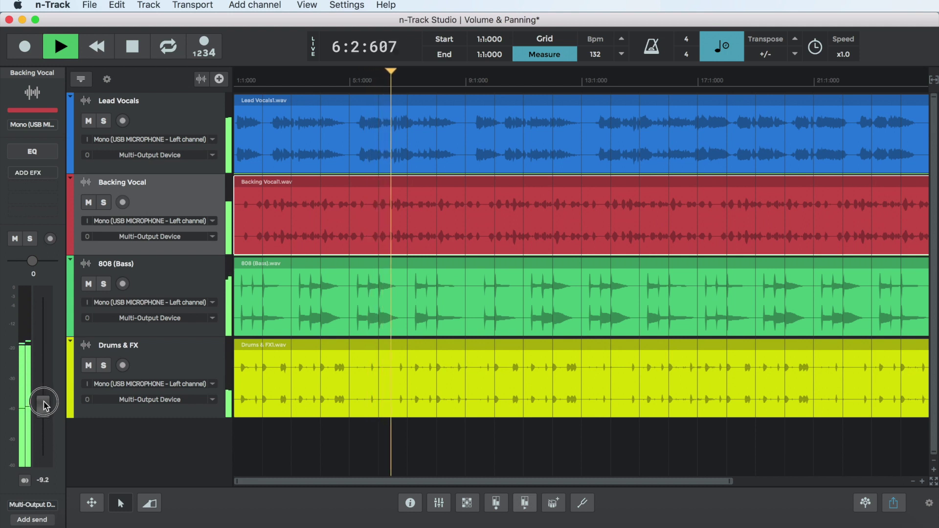
pyautogui.moveTo(44, 406)
pyautogui.mouseDown()
pyautogui.moveTo(43, 389)
pyautogui.moveTo(45, 428)
pyautogui.mouseUp()
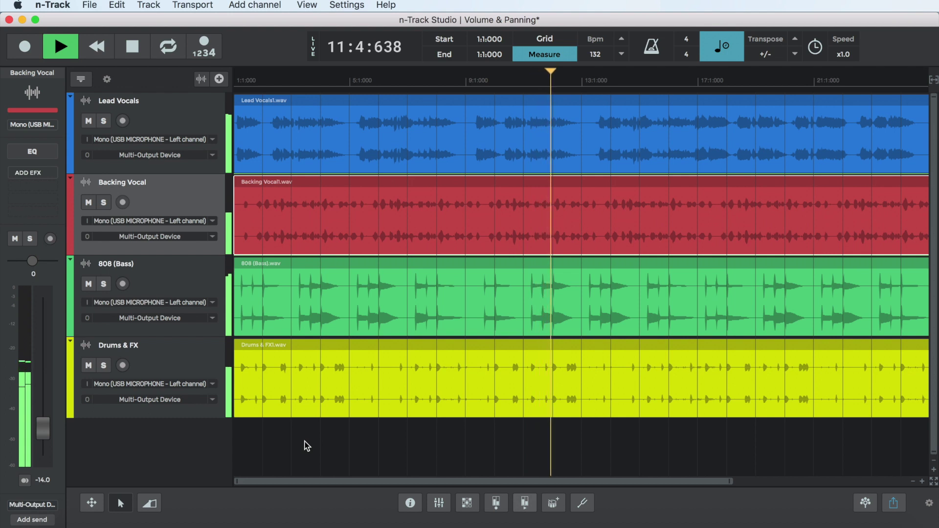
pyautogui.press('space')
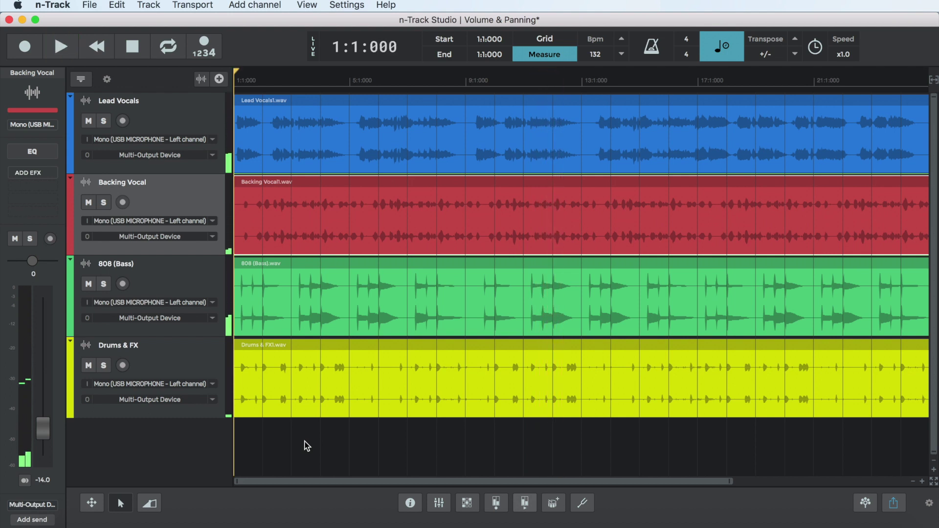
pyautogui.press('space')
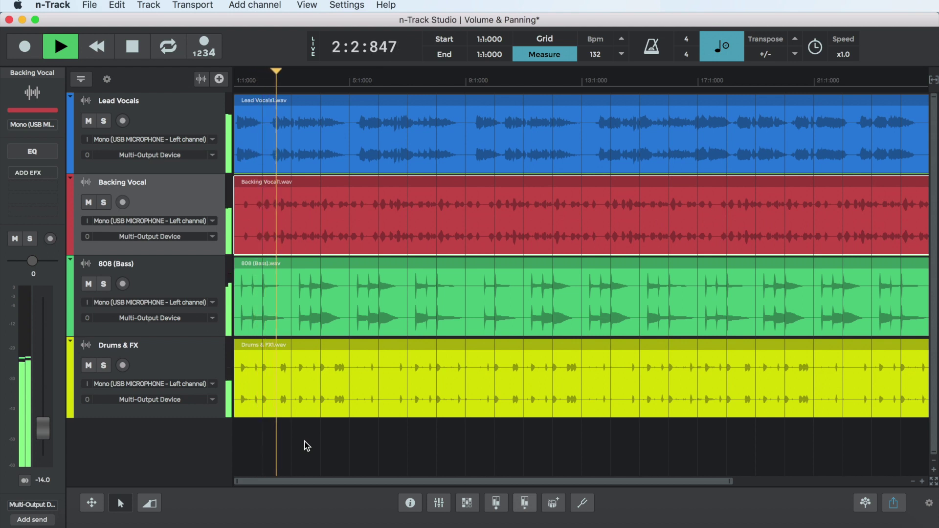
# - Restart playback and set the Drums & FX fader to 0 dB, then deselect the track
pyautogui.press('space')
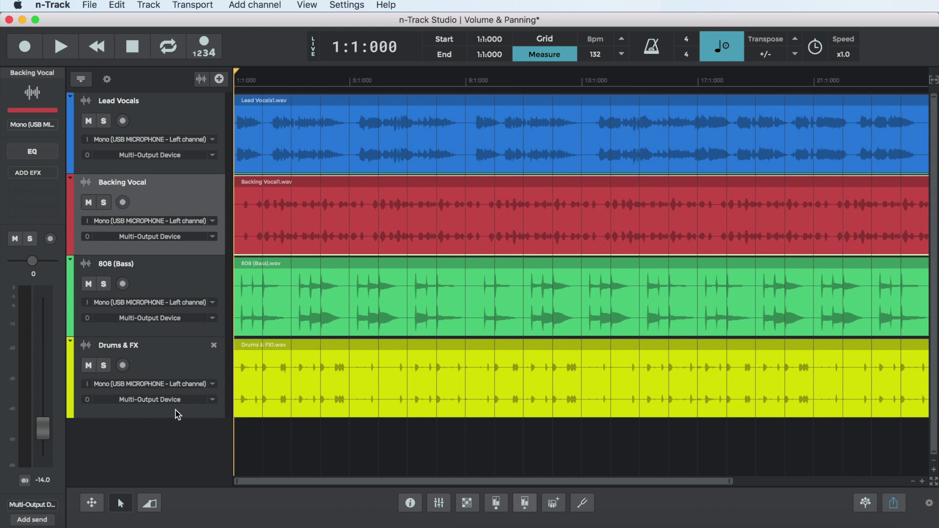
pyautogui.press('space')
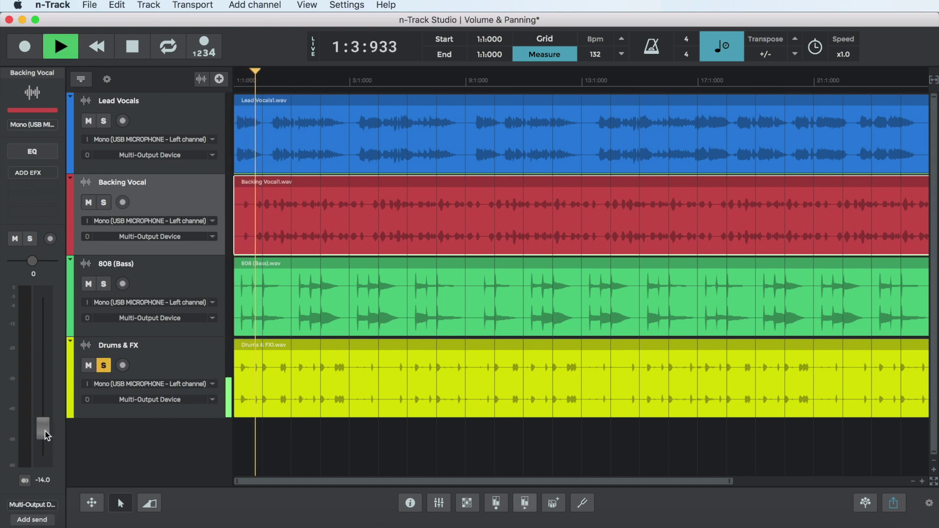
pyautogui.click(124, 409)
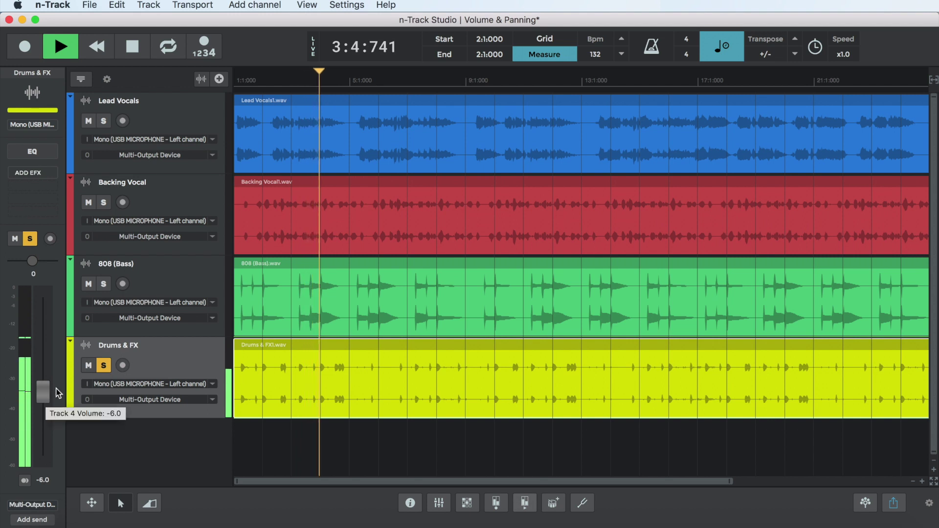
pyautogui.moveTo(43, 397)
pyautogui.mouseDown()
pyautogui.moveTo(47, 449)
pyautogui.moveTo(48, 309)
pyautogui.moveTo(57, 355)
pyautogui.moveTo(46, 360)
pyautogui.mouseUp()
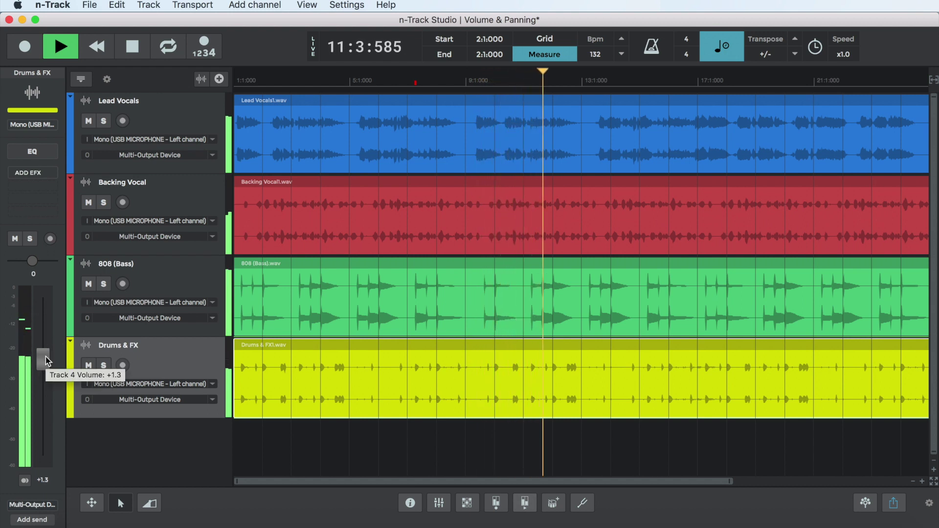
pyautogui.moveTo(46, 360); pyautogui.dragTo(45, 358)
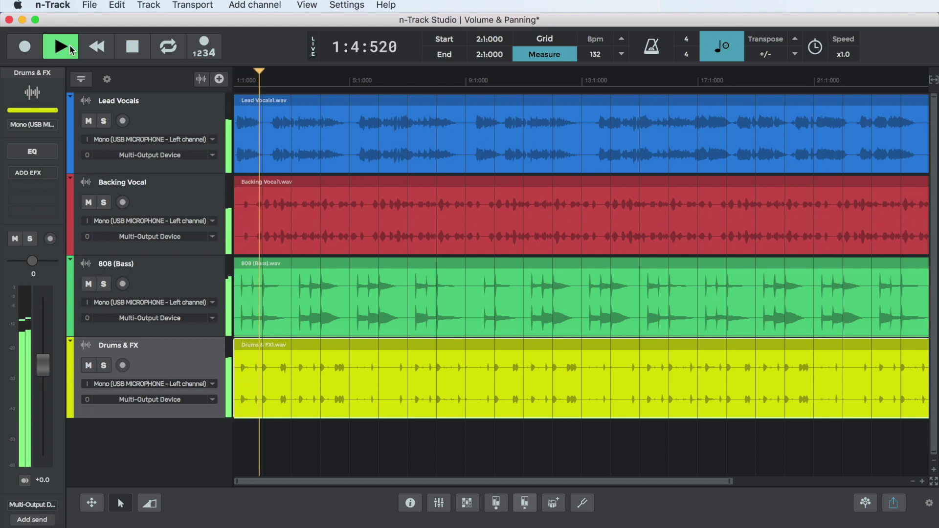
pyautogui.click(379, 446)
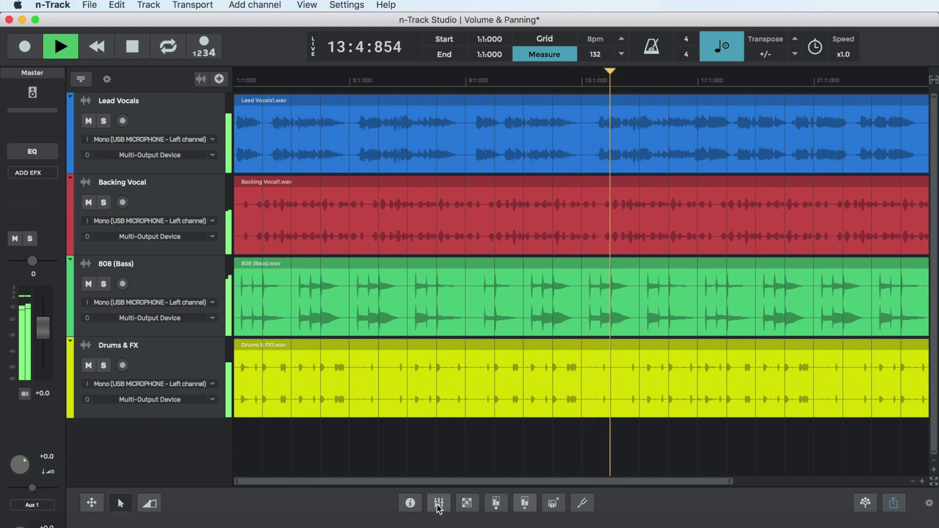
pyautogui.press('m')
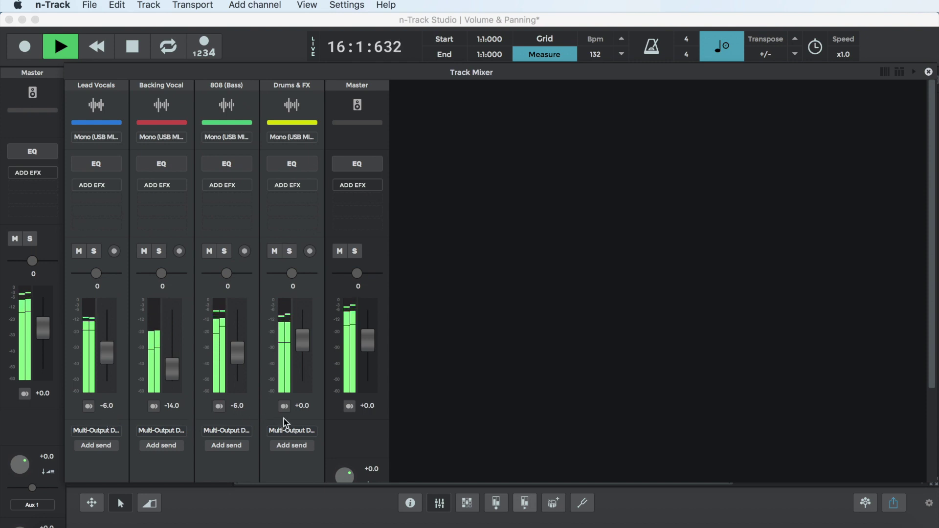
pyautogui.press('space')
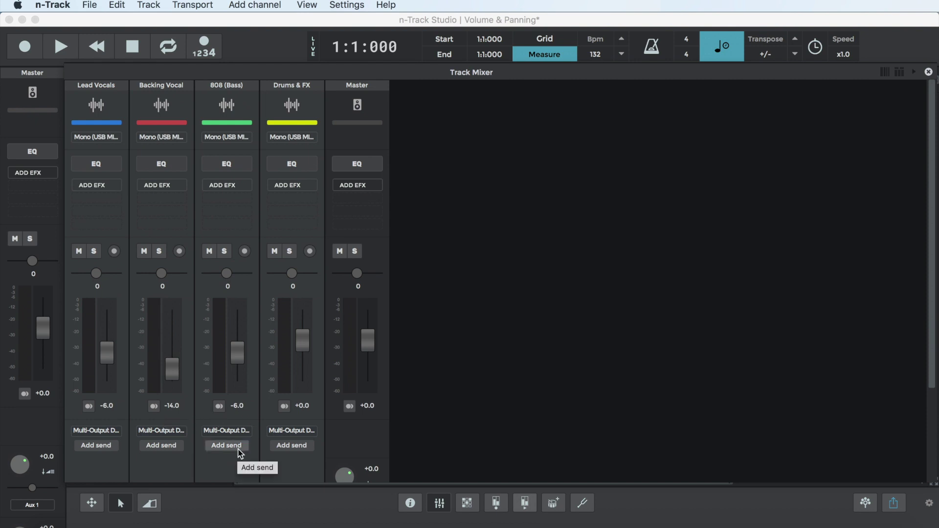
pyautogui.click(440, 503)
pyautogui.press('space')
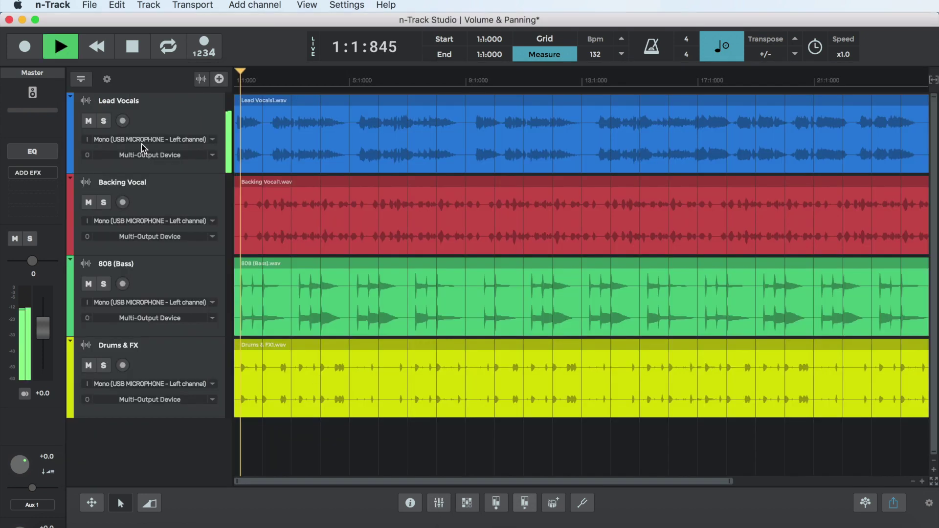
pyautogui.click(104, 121)
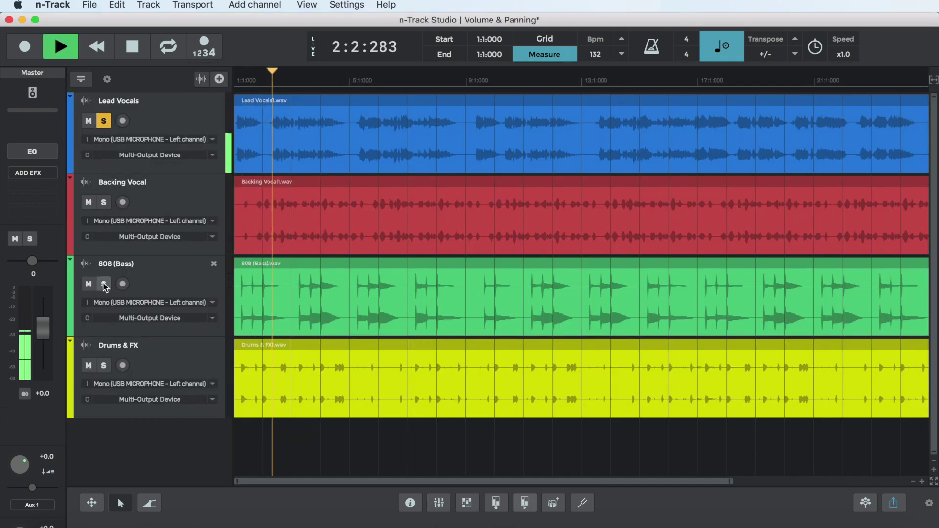
pyautogui.click(104, 121)
pyautogui.click(105, 284)
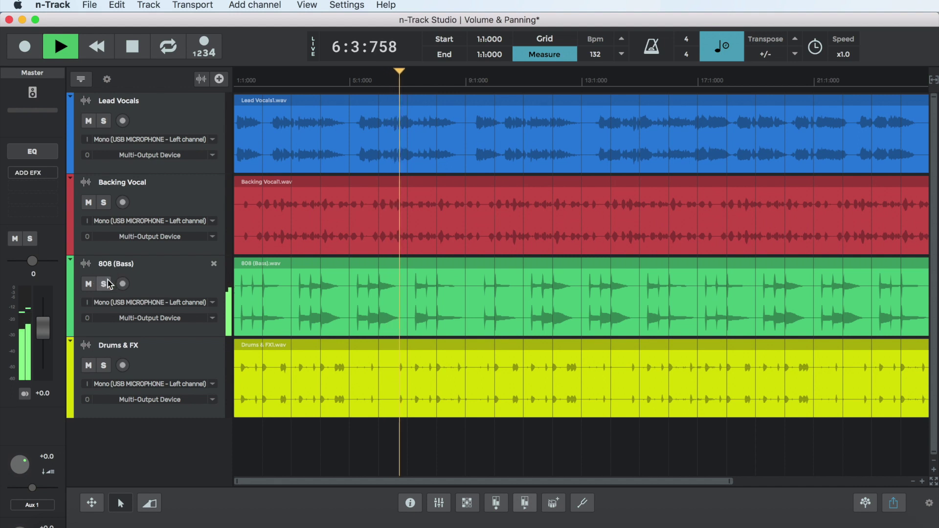